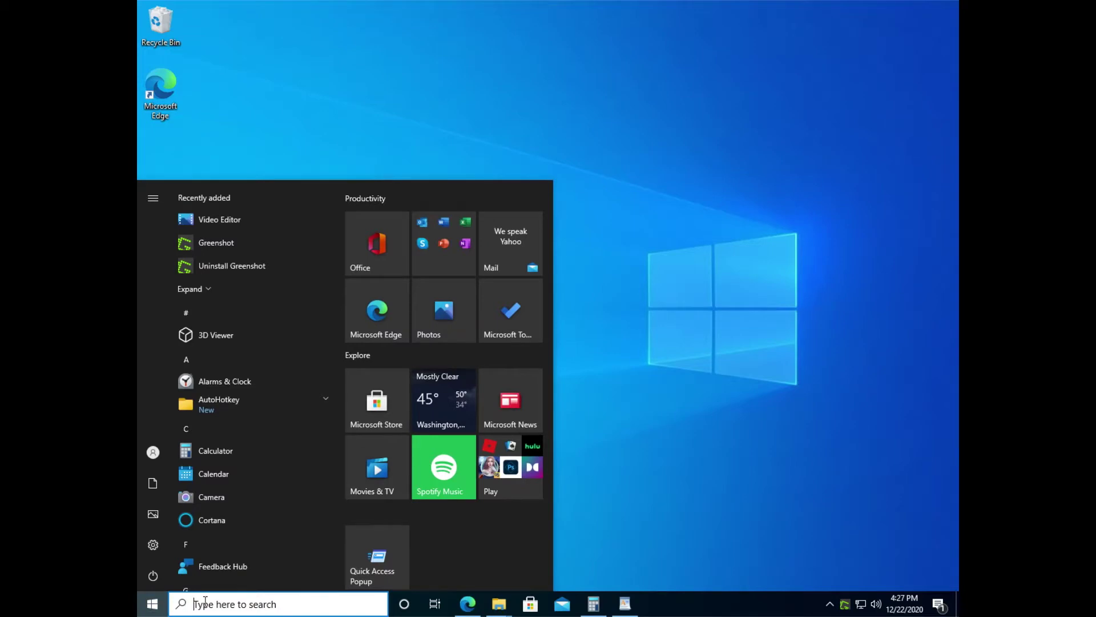
Launch Quick Access Popup from a 'quick' Start search and open its Customize window.
{"action": "type", "text": "quick"}
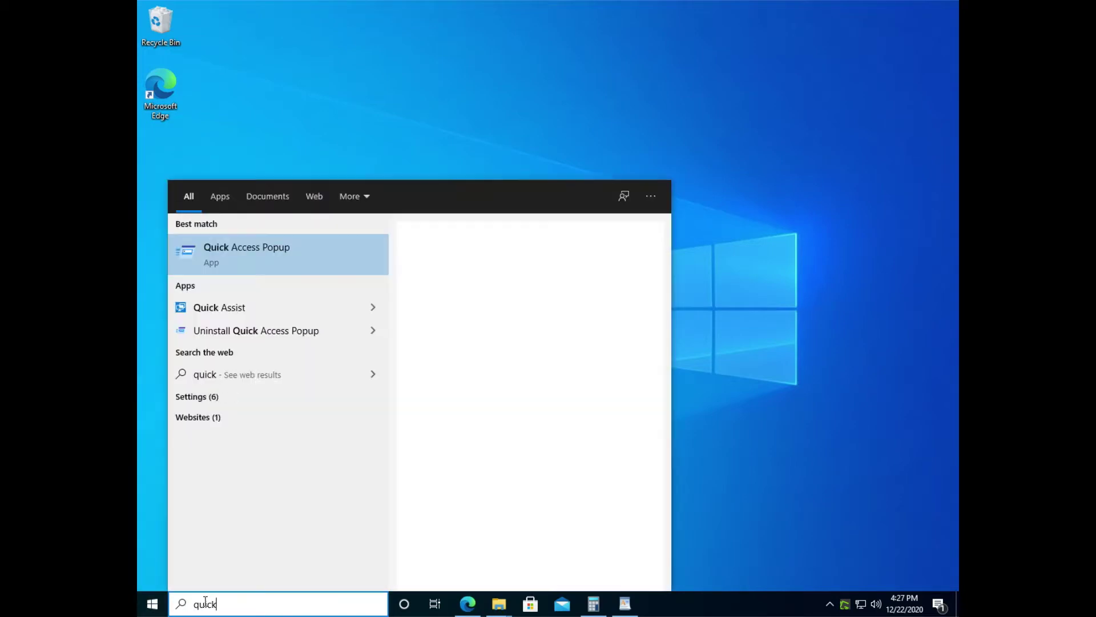
{"action": "left_click", "coordinate": [252, 250]}
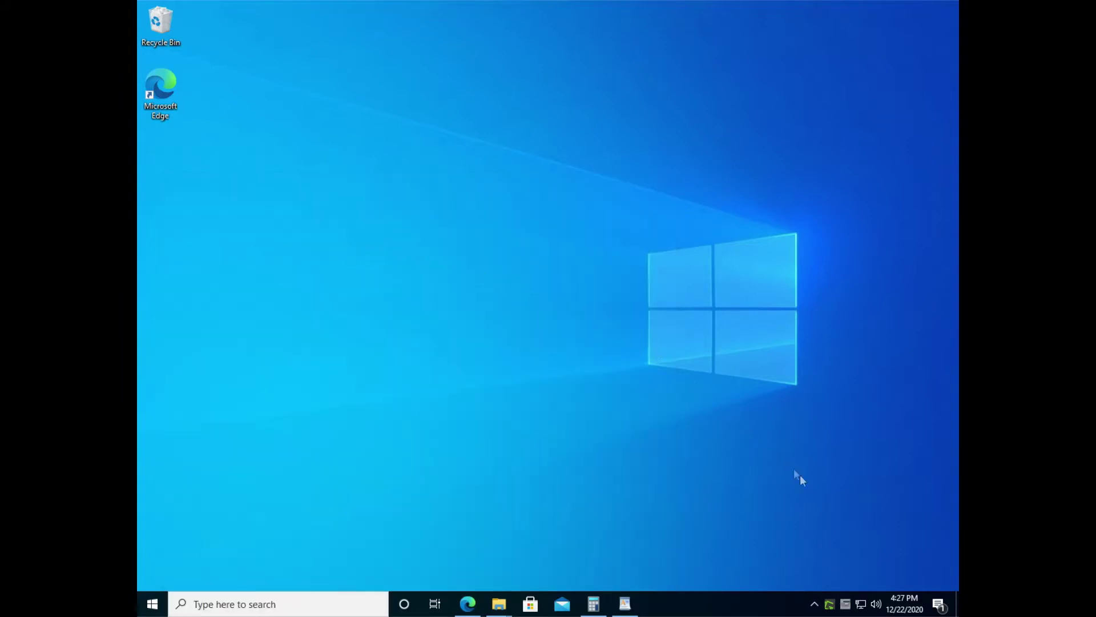
{"action": "double_click", "coordinate": [851, 609]}
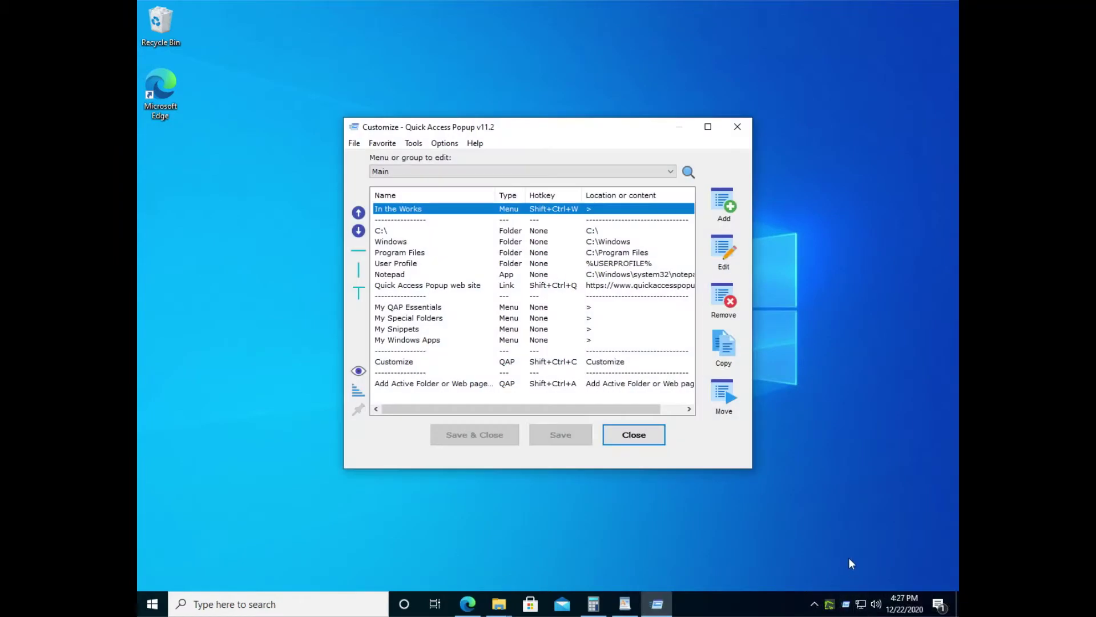
{"action": "right_click", "coordinate": [846, 607]}
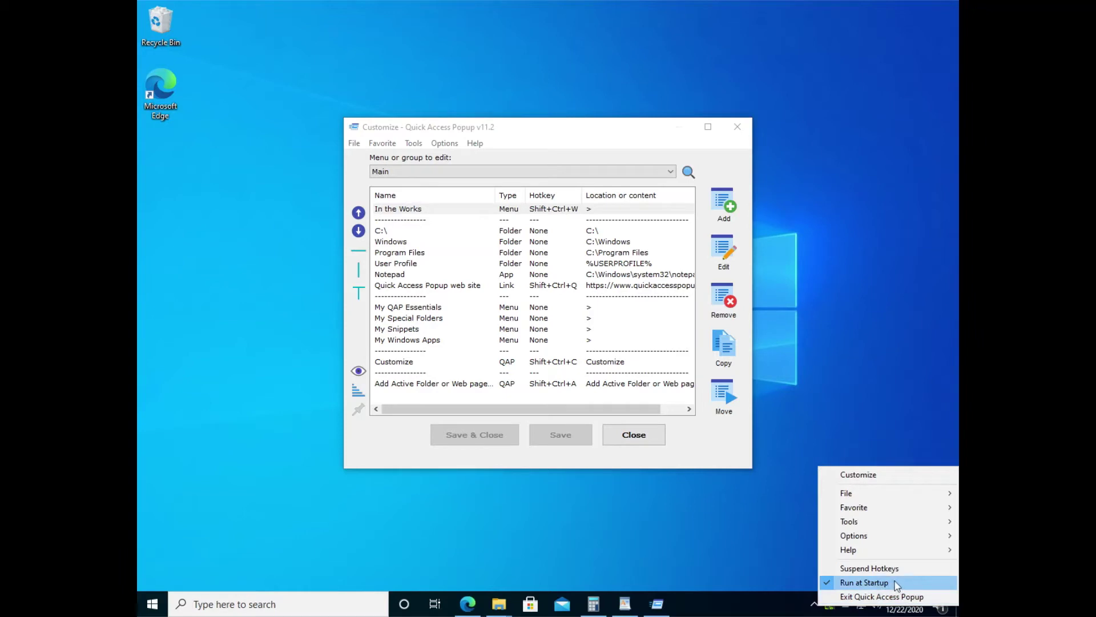
{"action": "left_click", "coordinate": [864, 583]}
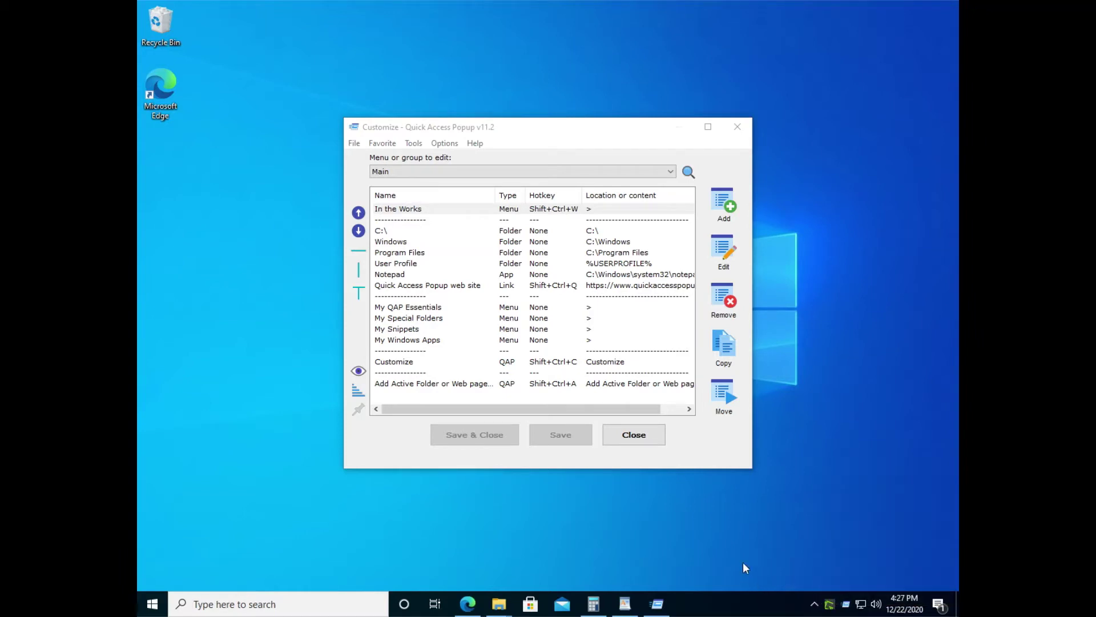
{"action": "left_click", "coordinate": [512, 132]}
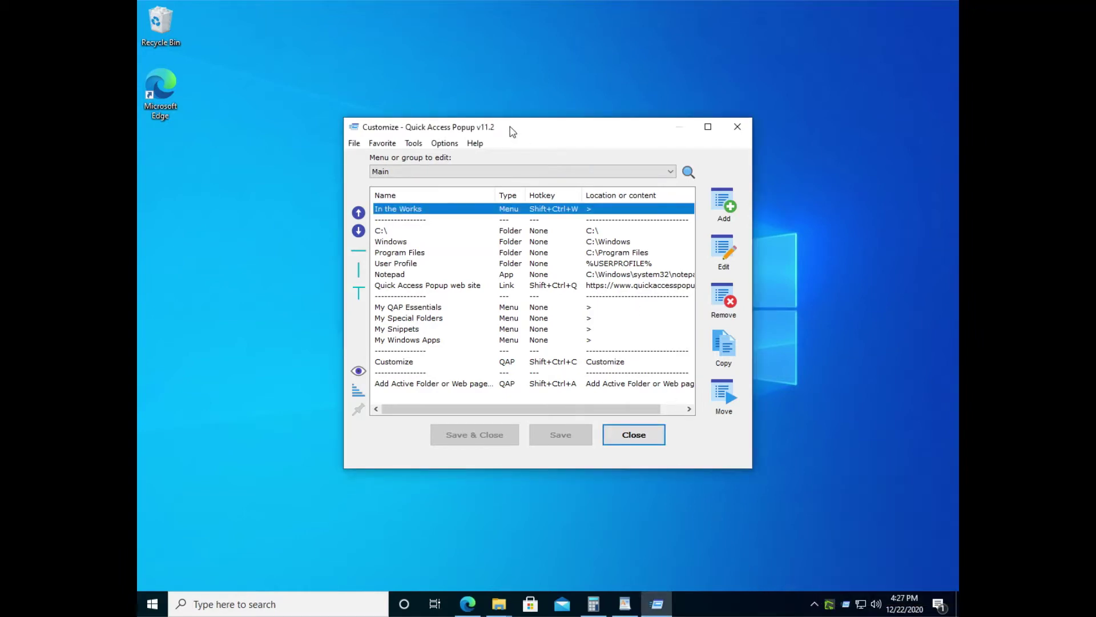
{"action": "left_click", "coordinate": [356, 145]}
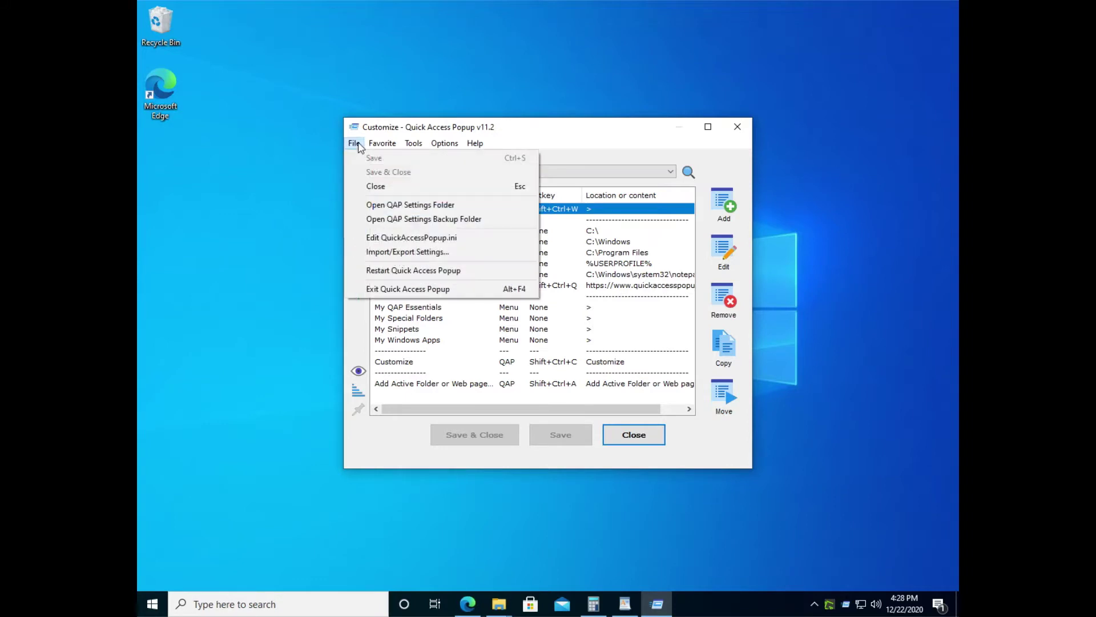
{"action": "mouse_move", "coordinate": [377, 148]}
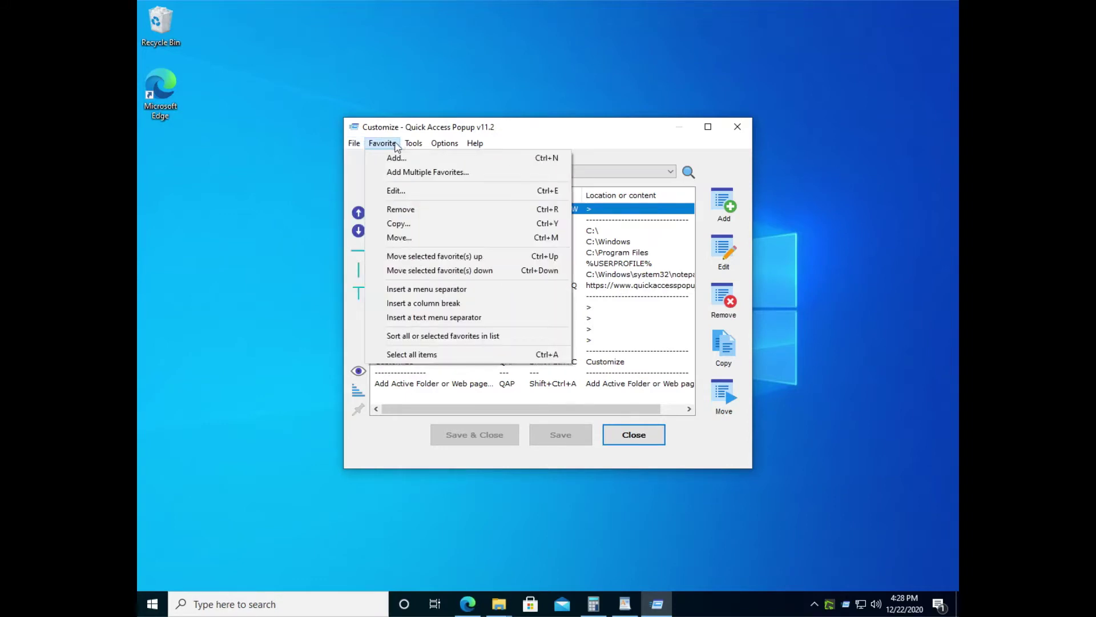
{"action": "mouse_move", "coordinate": [417, 146]}
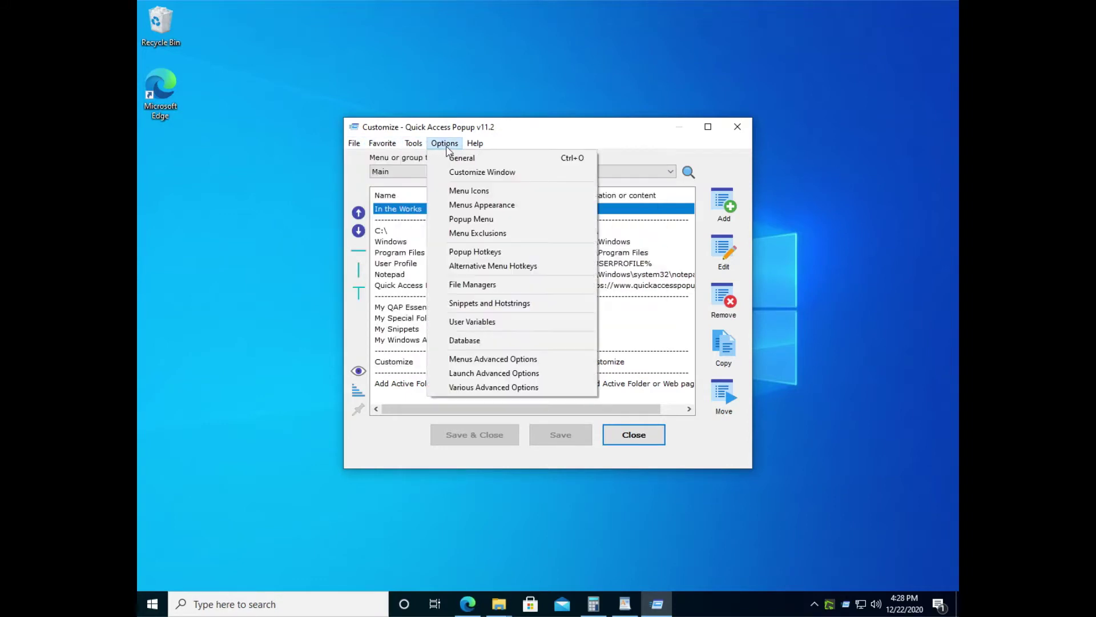
{"action": "mouse_move", "coordinate": [477, 147]}
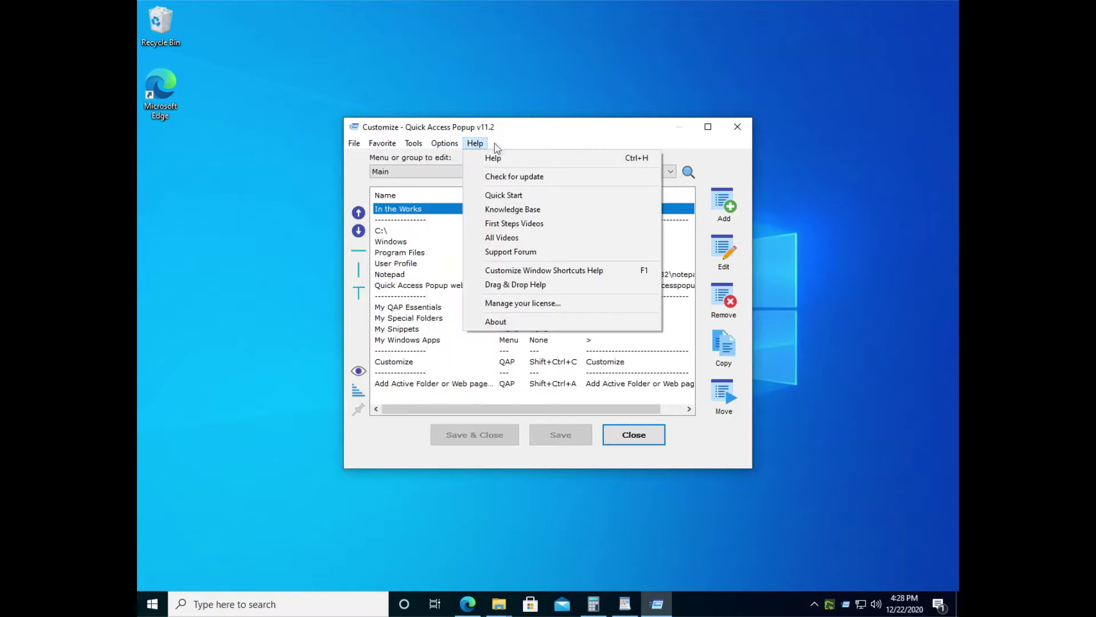
{"action": "left_click", "coordinate": [509, 147]}
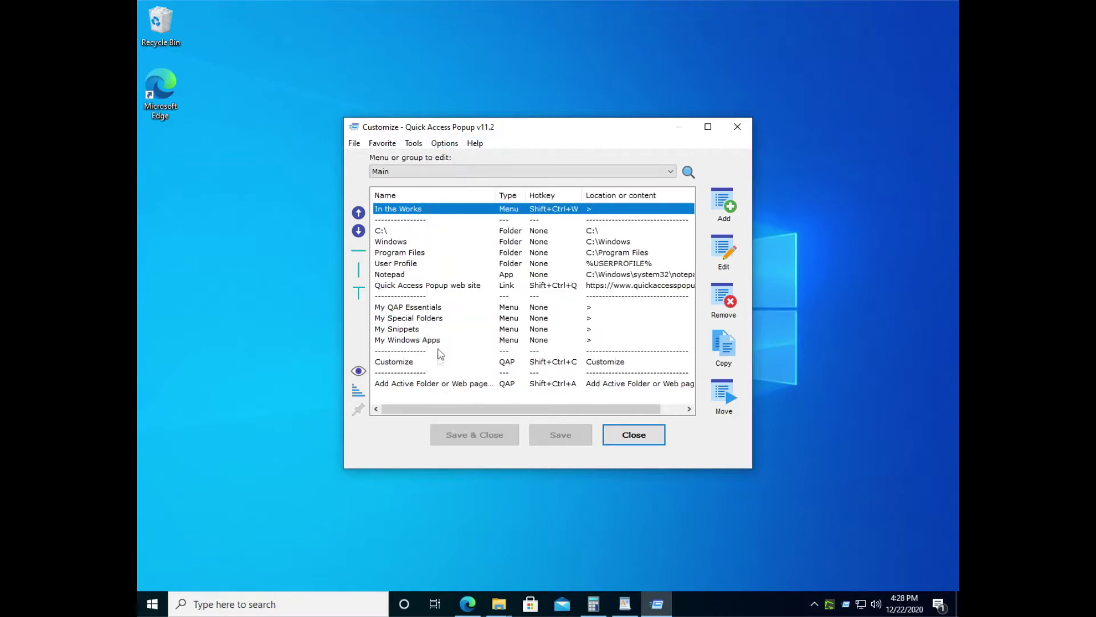
{"action": "left_click", "coordinate": [635, 436]}
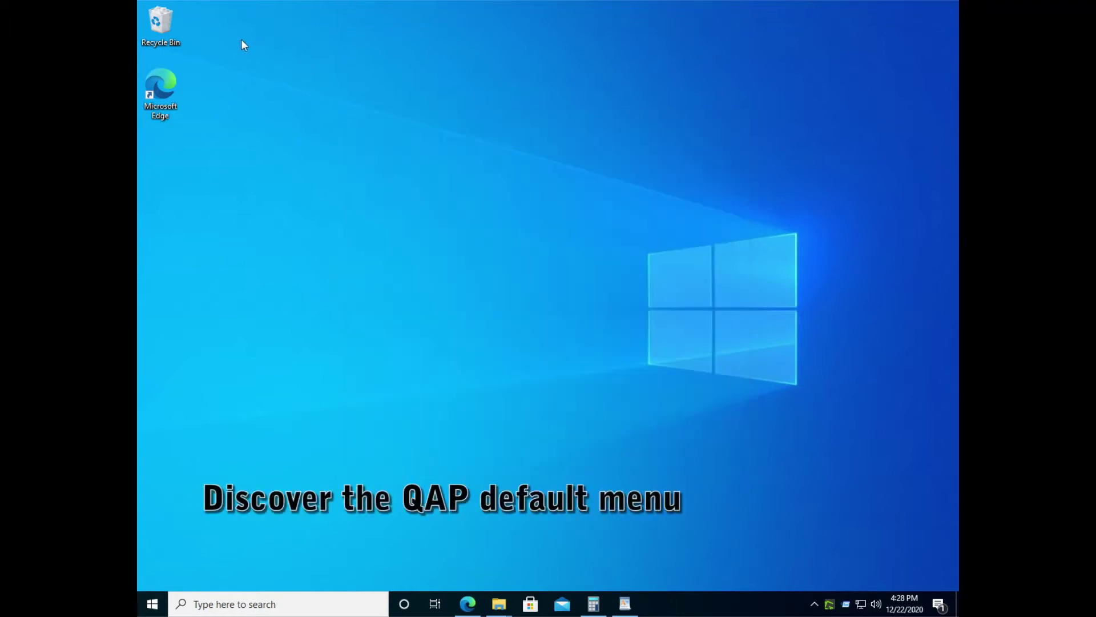
Open the C:\ drive from the desktop favorites menu, then close its window.
{"action": "middle_click", "coordinate": [282, 39]}
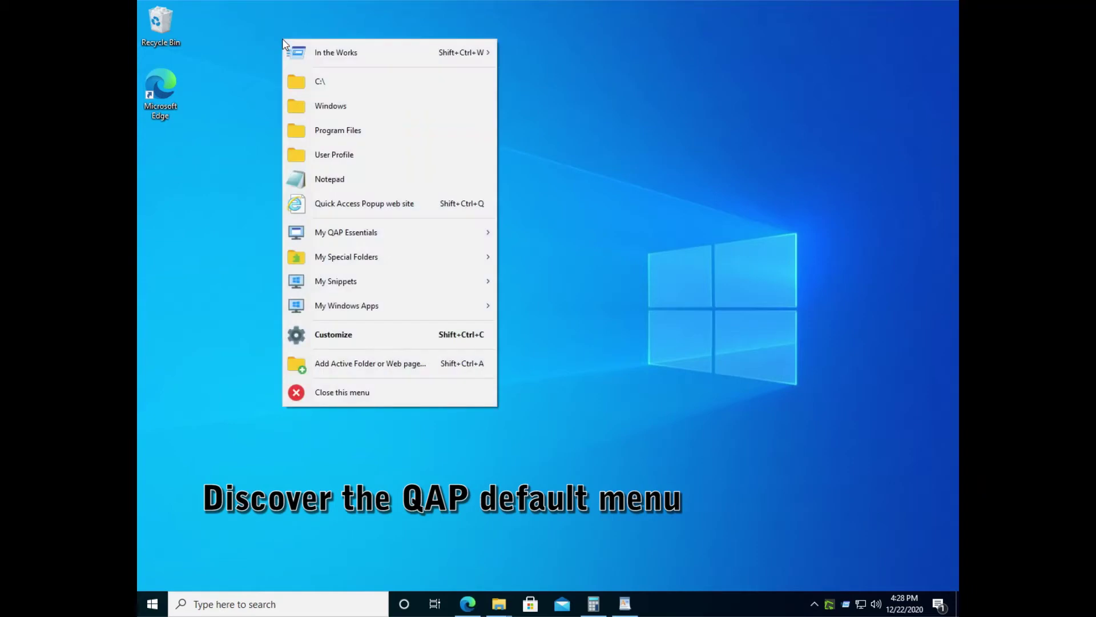
{"action": "left_click", "coordinate": [381, 85]}
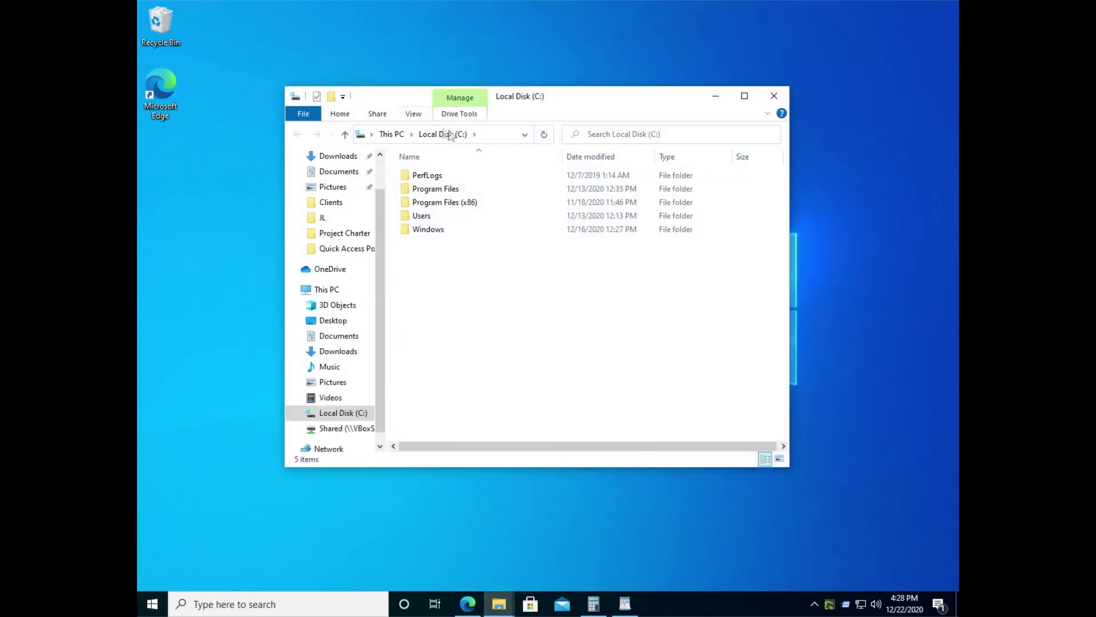
{"action": "left_click", "coordinate": [779, 98]}
Launch Notepad from the favorites menu, then close it.
{"action": "middle_click", "coordinate": [261, 40]}
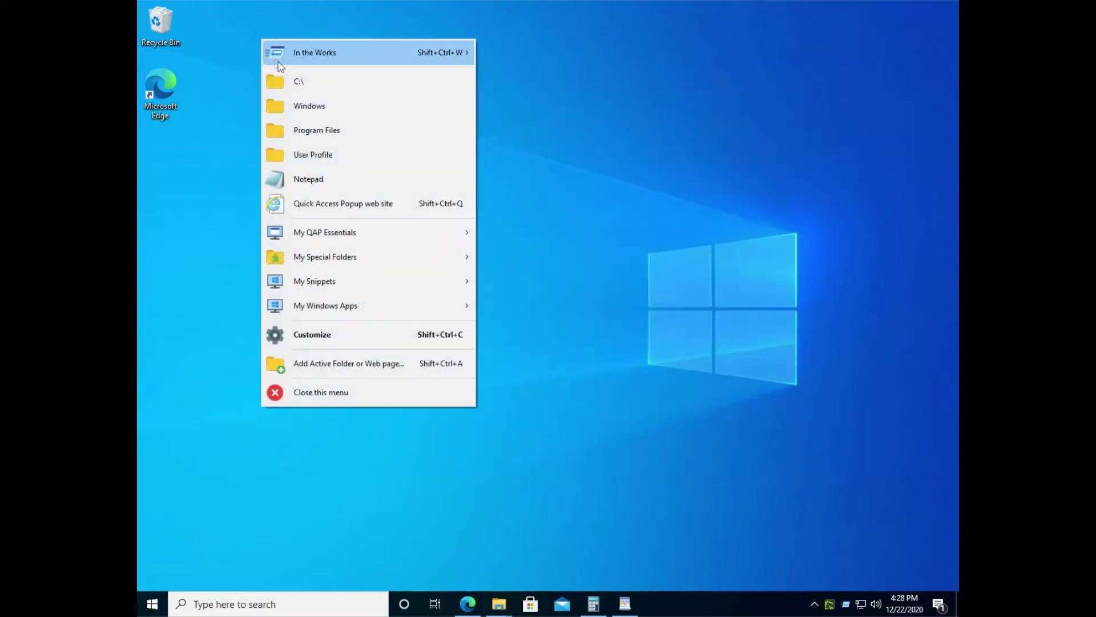
{"action": "left_click", "coordinate": [351, 186]}
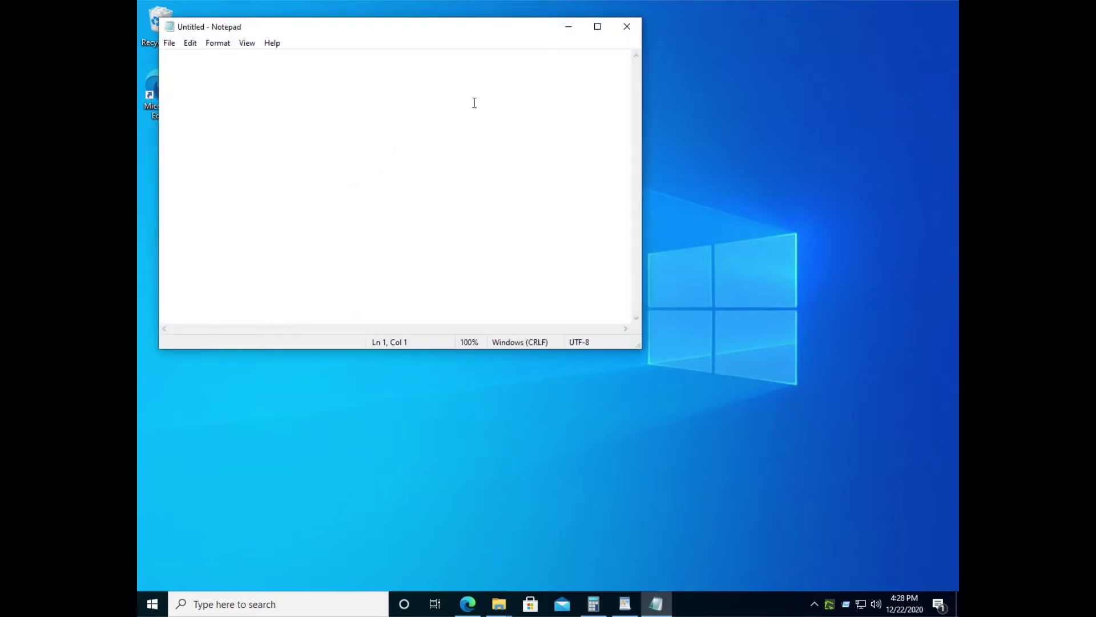
{"action": "left_click", "coordinate": [627, 27]}
Reopen the favorites menu and browse through each of its submenus.
{"action": "middle_click", "coordinate": [260, 47]}
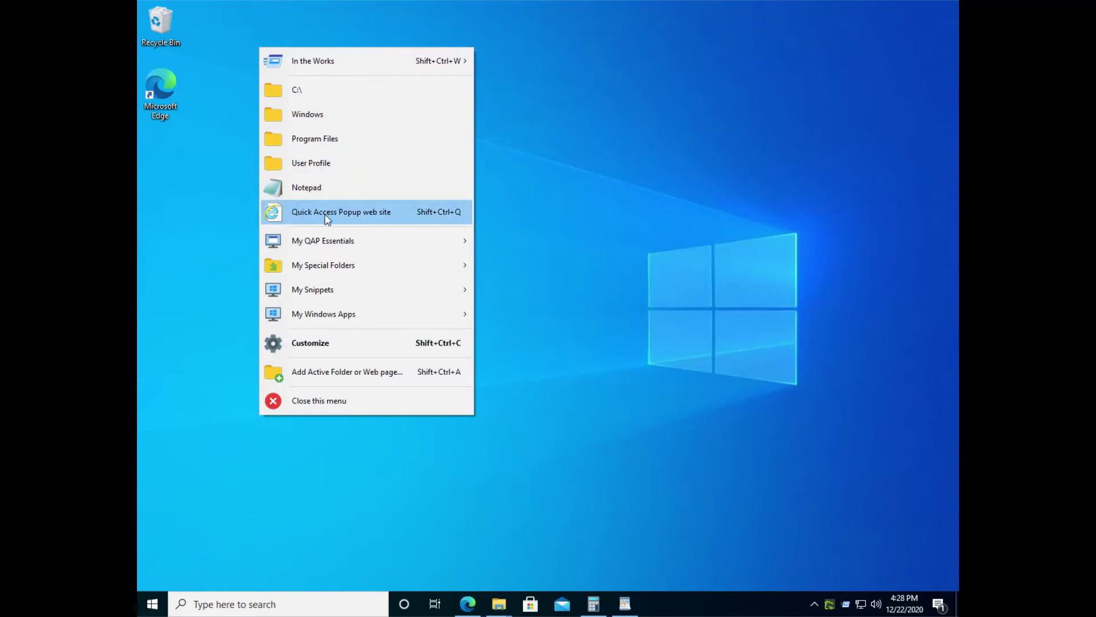
{"action": "mouse_move", "coordinate": [327, 239]}
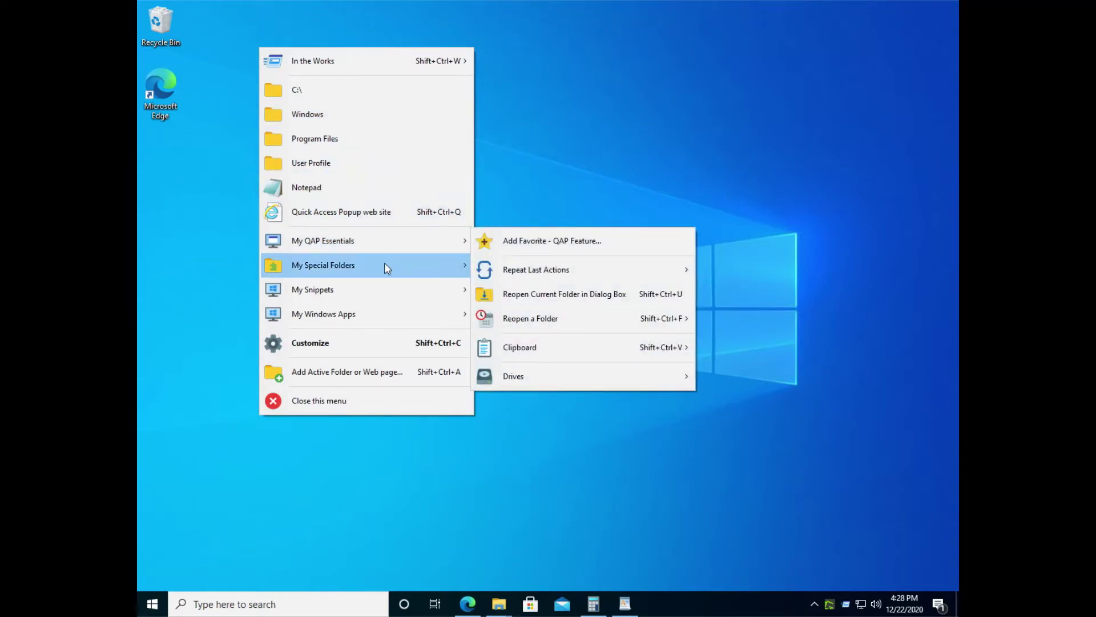
{"action": "mouse_move", "coordinate": [384, 264]}
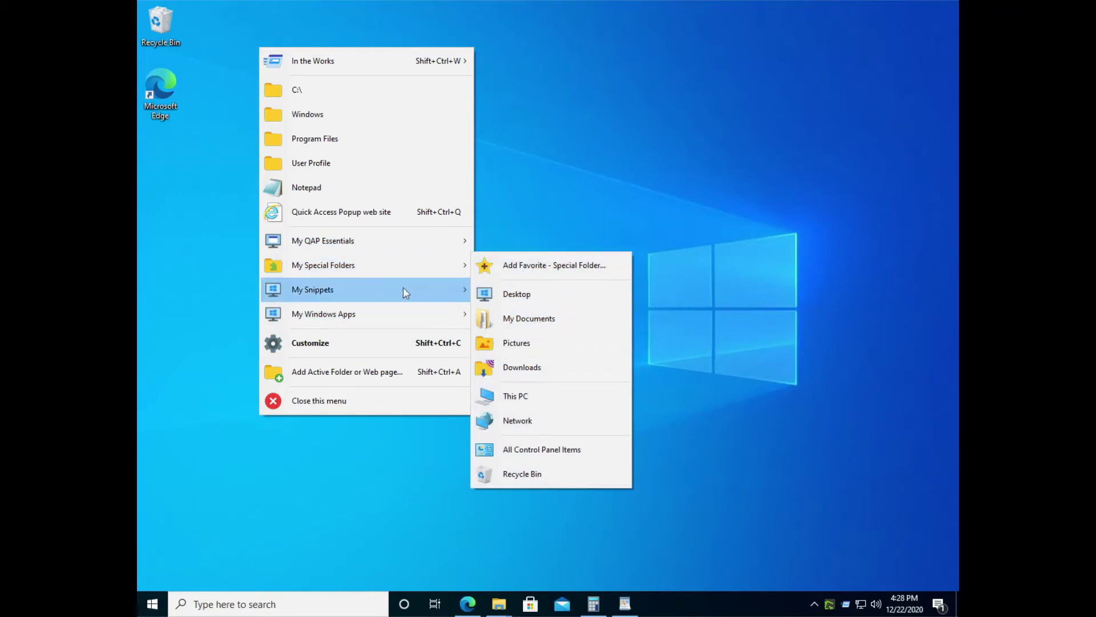
{"action": "mouse_move", "coordinate": [374, 292]}
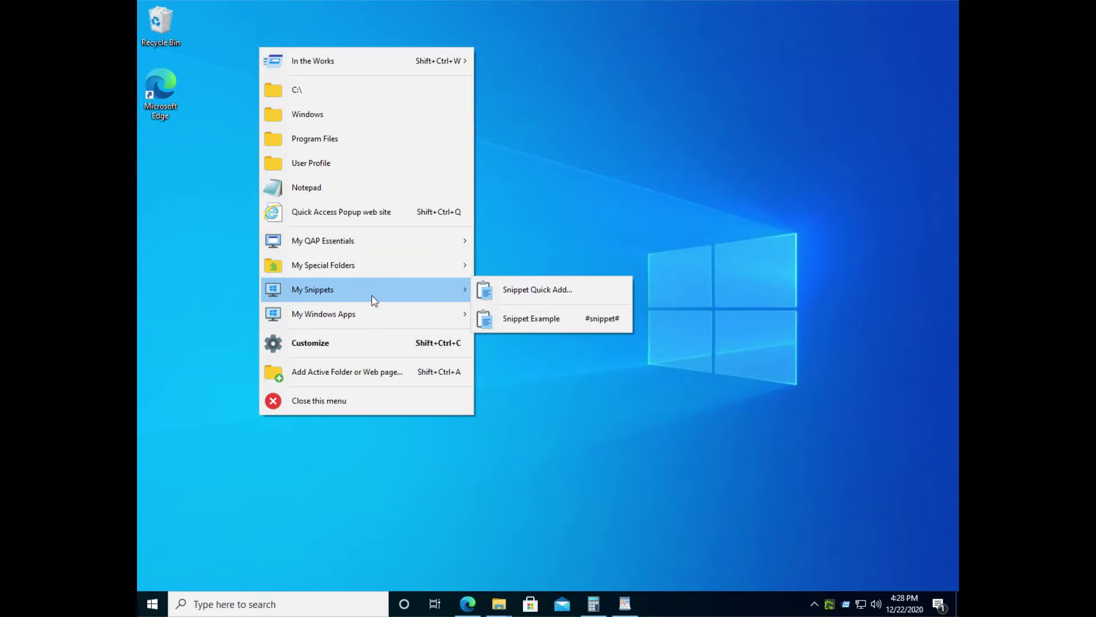
{"action": "mouse_move", "coordinate": [374, 318]}
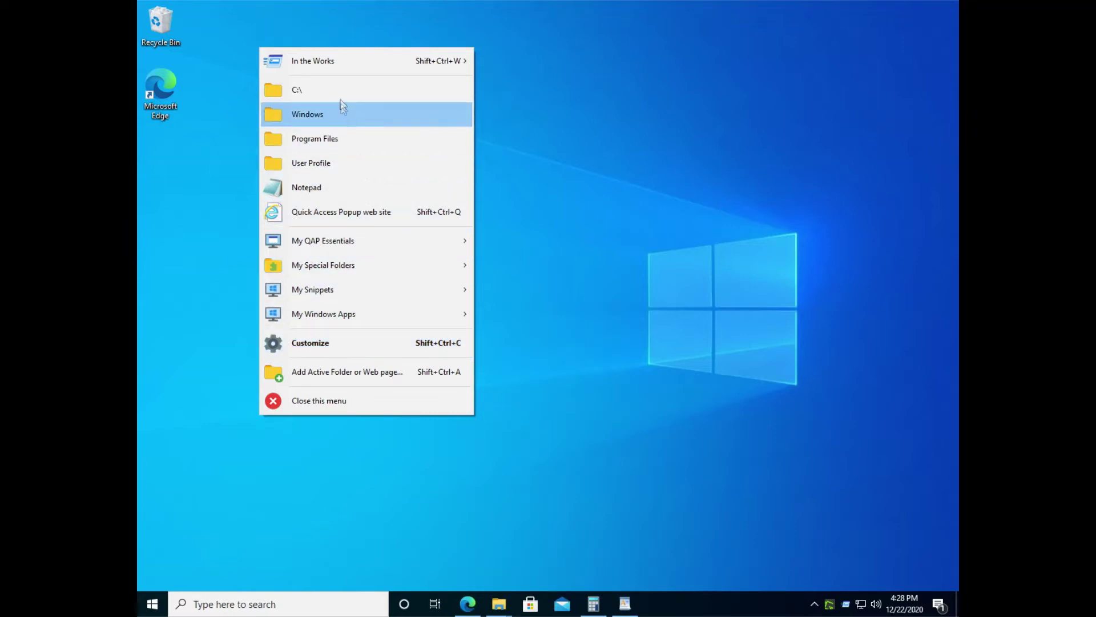
{"action": "mouse_move", "coordinate": [337, 64]}
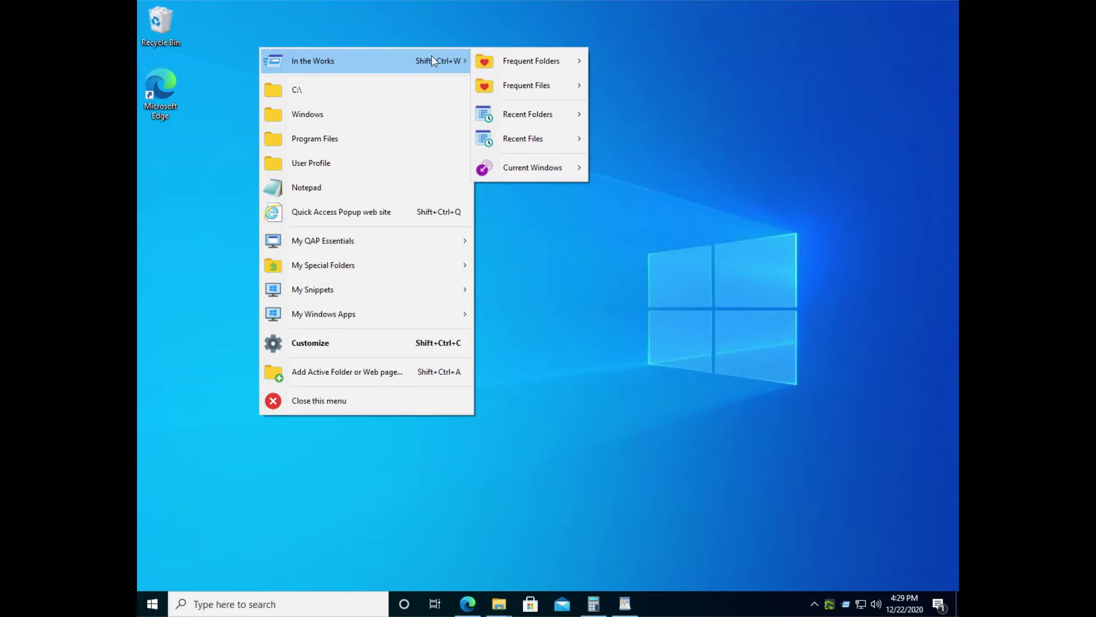
{"action": "mouse_move", "coordinate": [523, 59]}
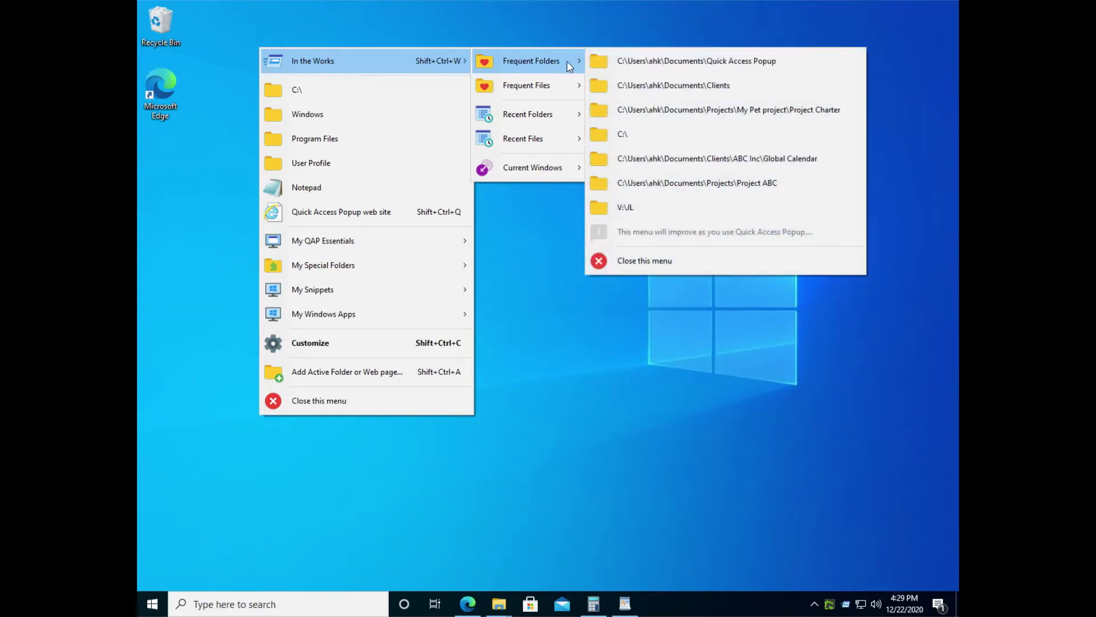
{"action": "left_click", "coordinate": [676, 116]}
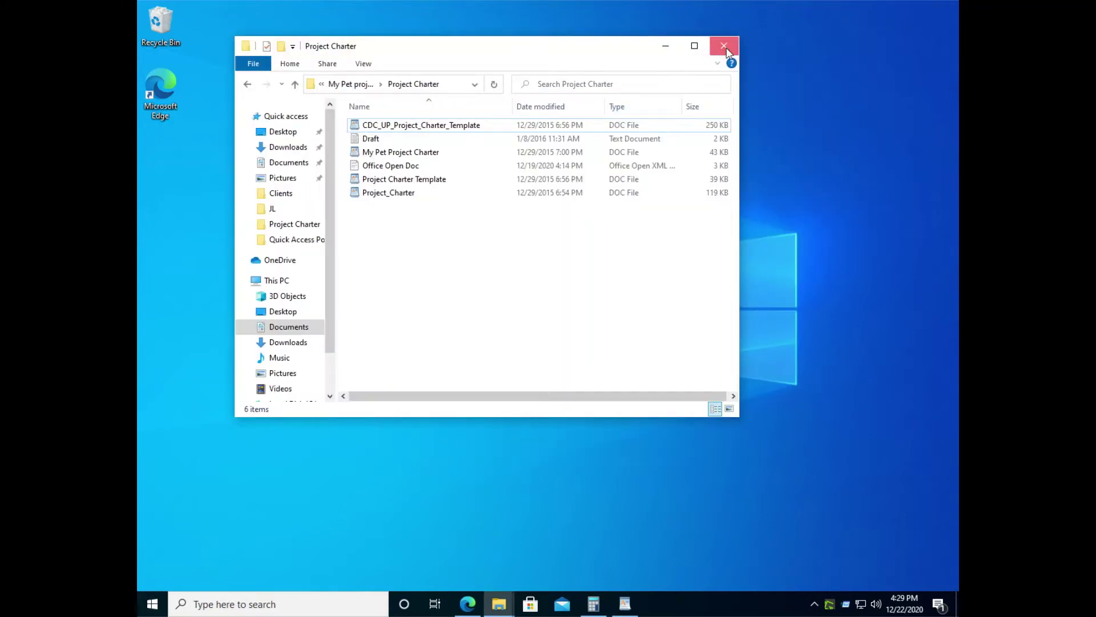
{"action": "left_click", "coordinate": [722, 47]}
{"action": "middle_click", "coordinate": [295, 27]}
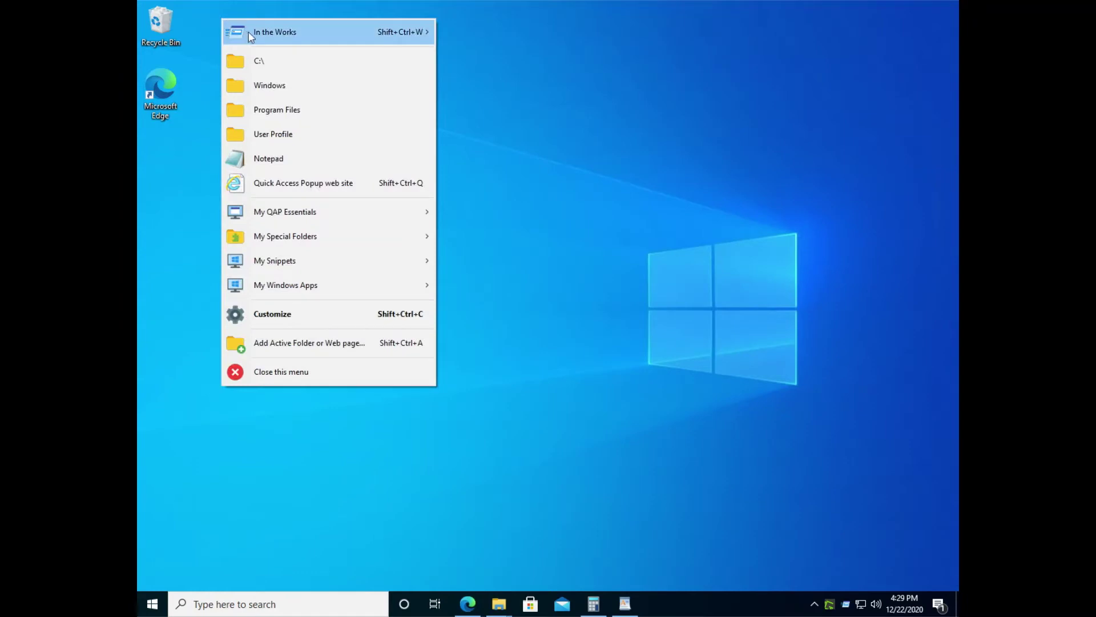
Switch to the already-open Downloads window from the menu, then close it.
{"action": "mouse_move", "coordinate": [329, 32]}
{"action": "mouse_move", "coordinate": [471, 54]}
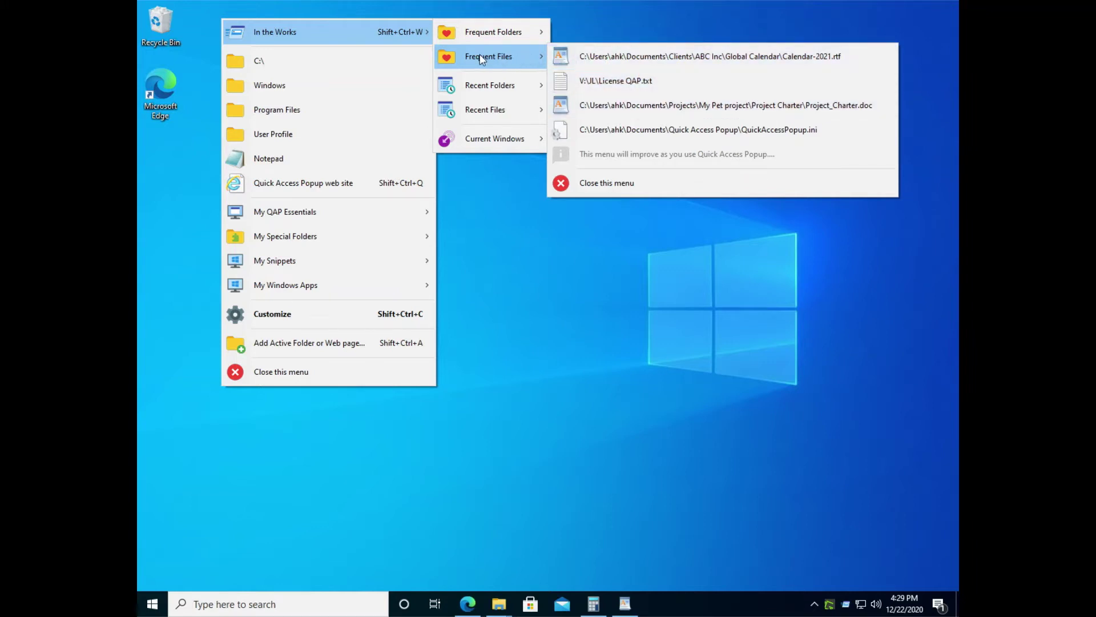
{"action": "mouse_move", "coordinate": [480, 91]}
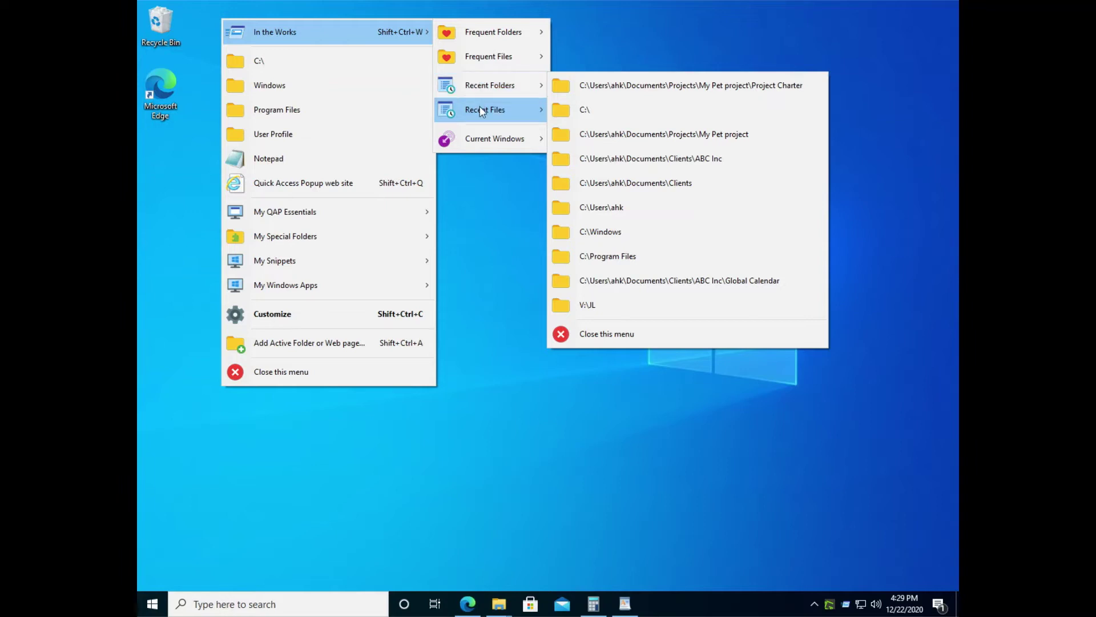
{"action": "mouse_move", "coordinate": [483, 113]}
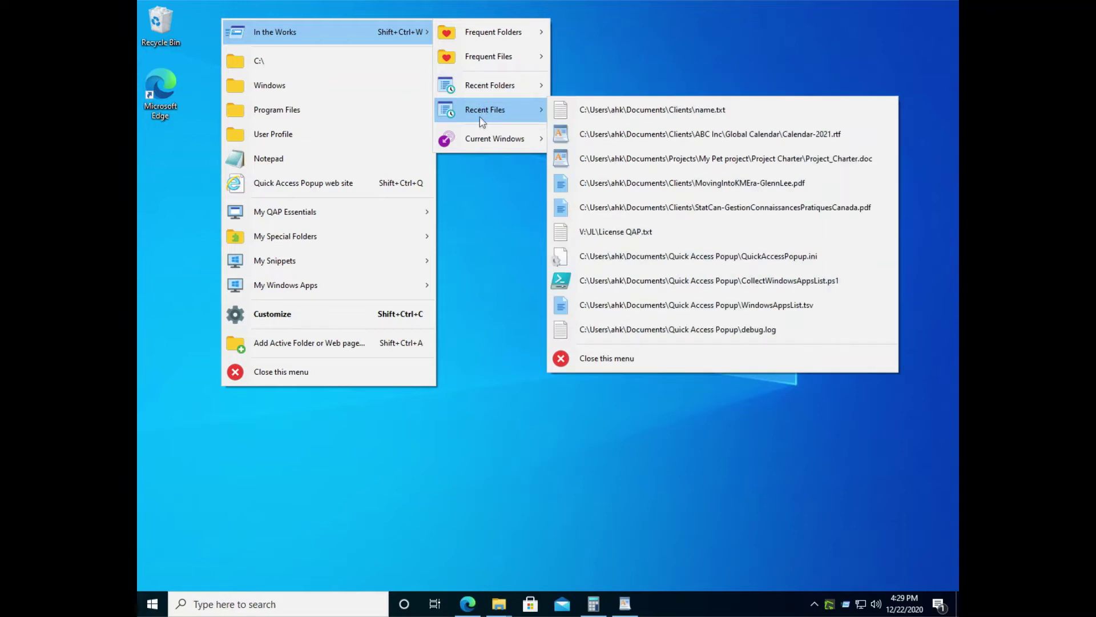
{"action": "mouse_move", "coordinate": [482, 143]}
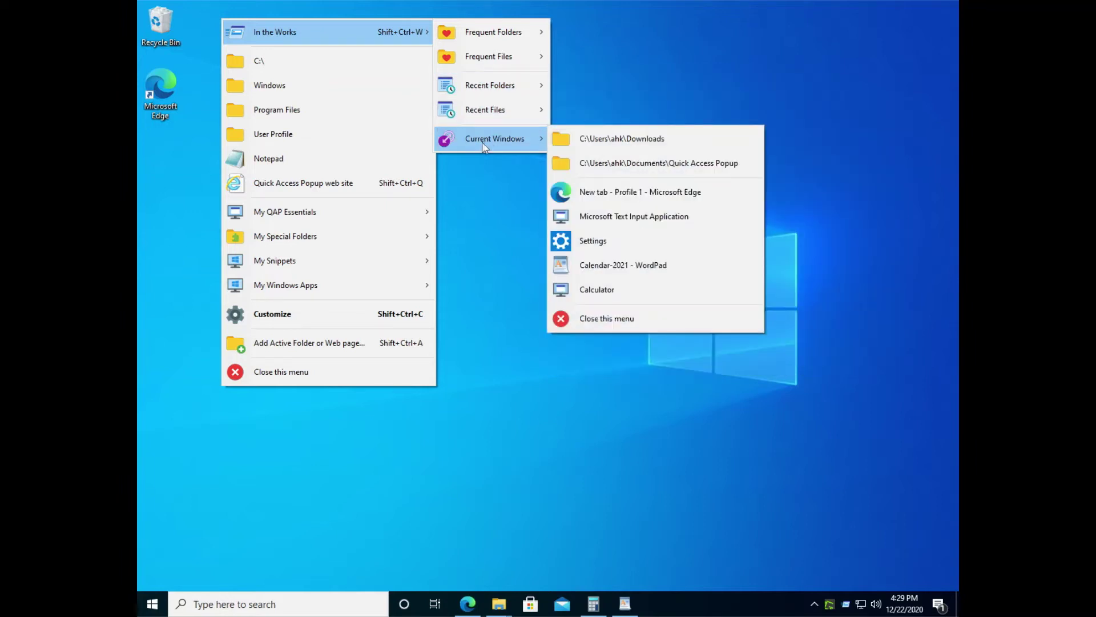
{"action": "left_click", "coordinate": [630, 142]}
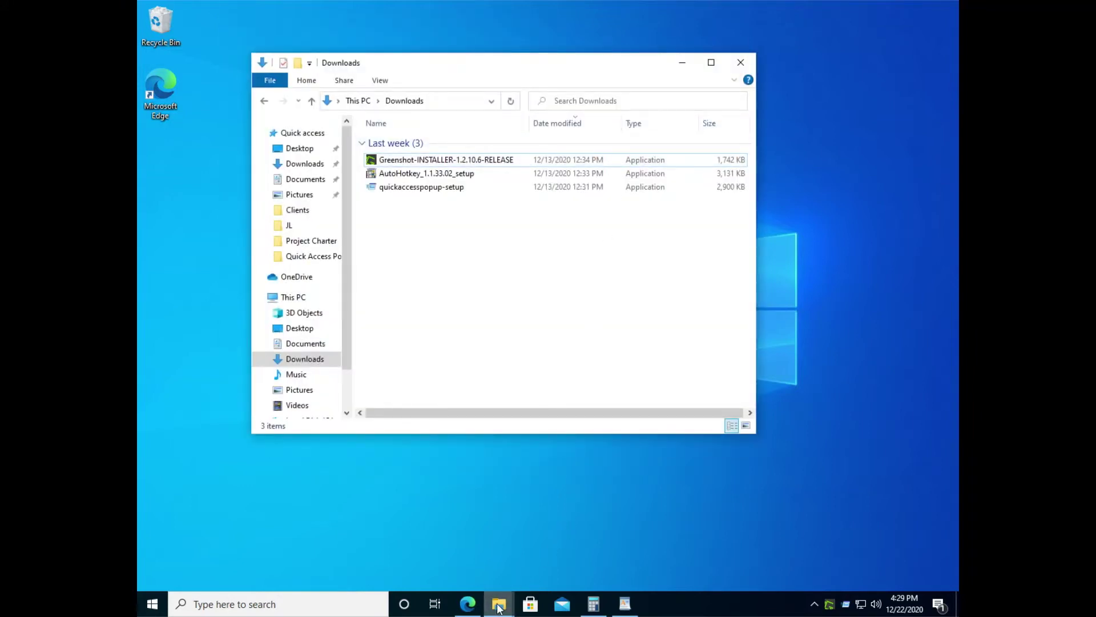
{"action": "mouse_move", "coordinate": [498, 607]}
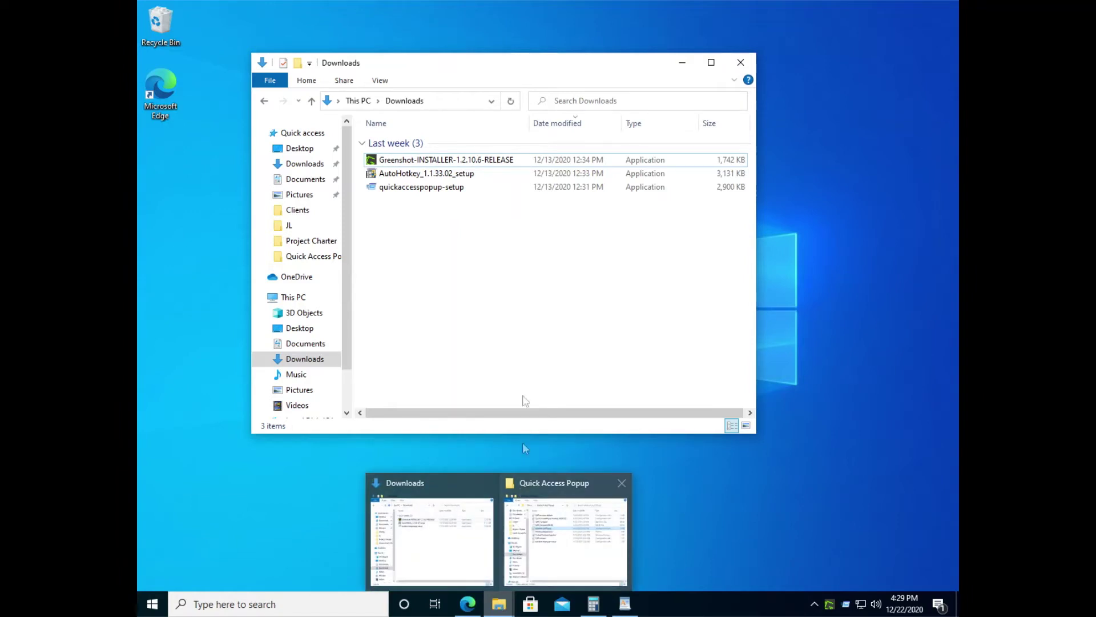
{"action": "left_click", "coordinate": [741, 62]}
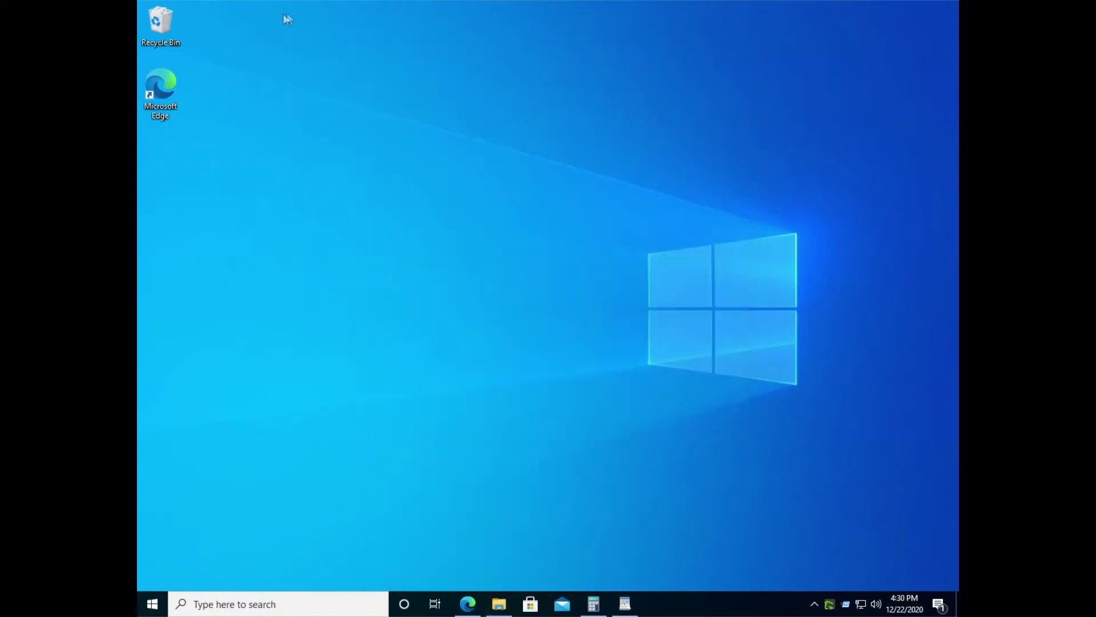
Bring Calculator forward via In the Works > Current Windows, then minimize it.
{"action": "middle_click", "coordinate": [277, 17]}
{"action": "mouse_move", "coordinate": [425, 36]}
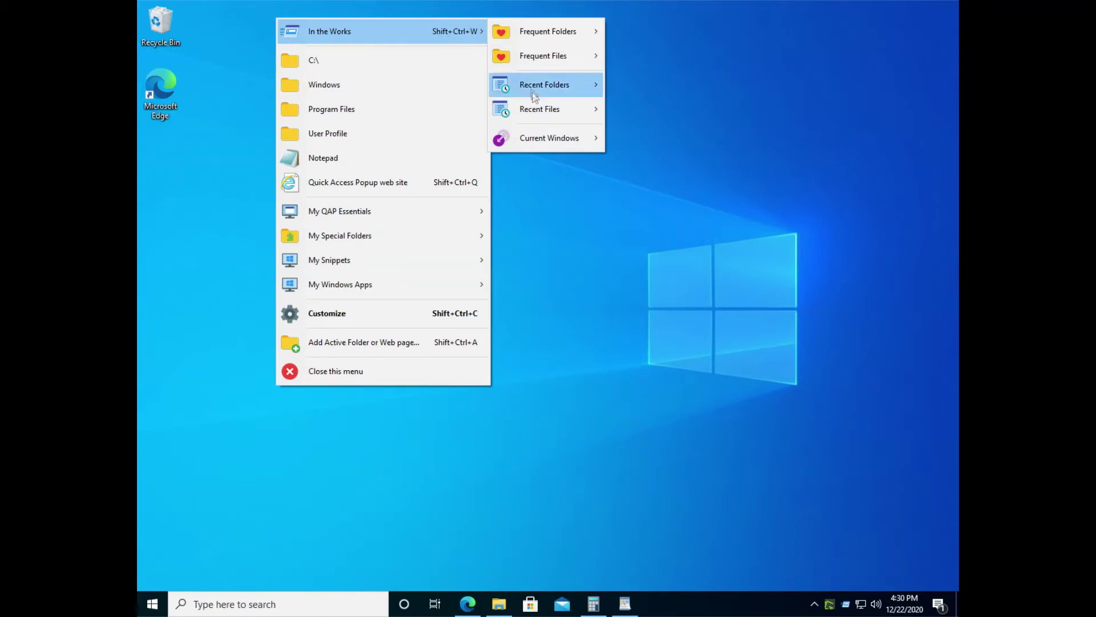
{"action": "mouse_move", "coordinate": [544, 139]}
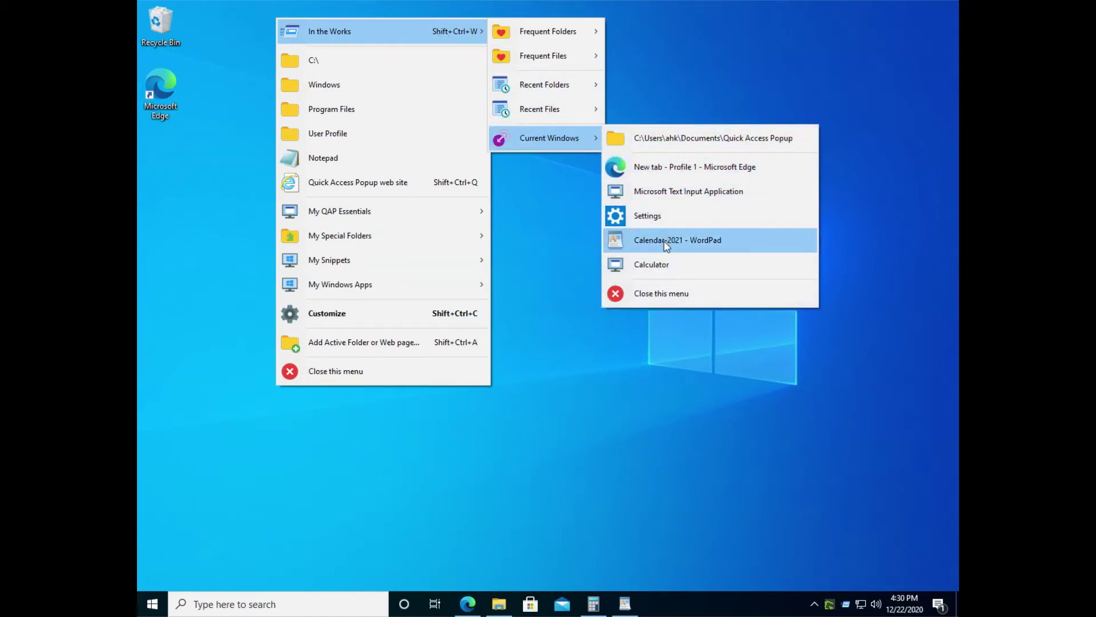
{"action": "left_click", "coordinate": [661, 263]}
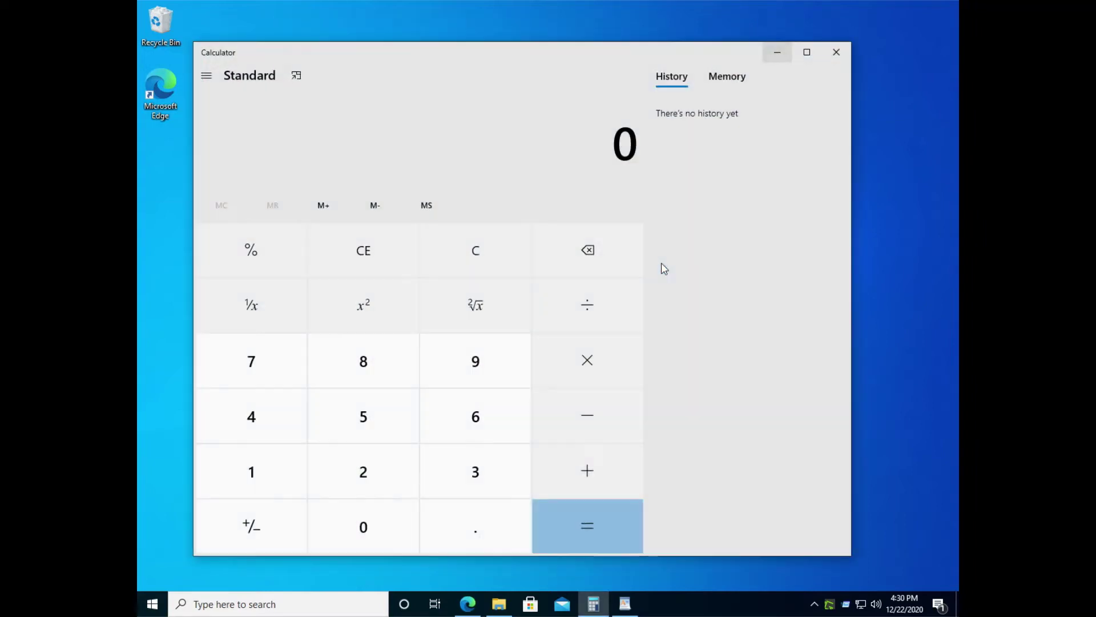
{"action": "left_click", "coordinate": [778, 52]}
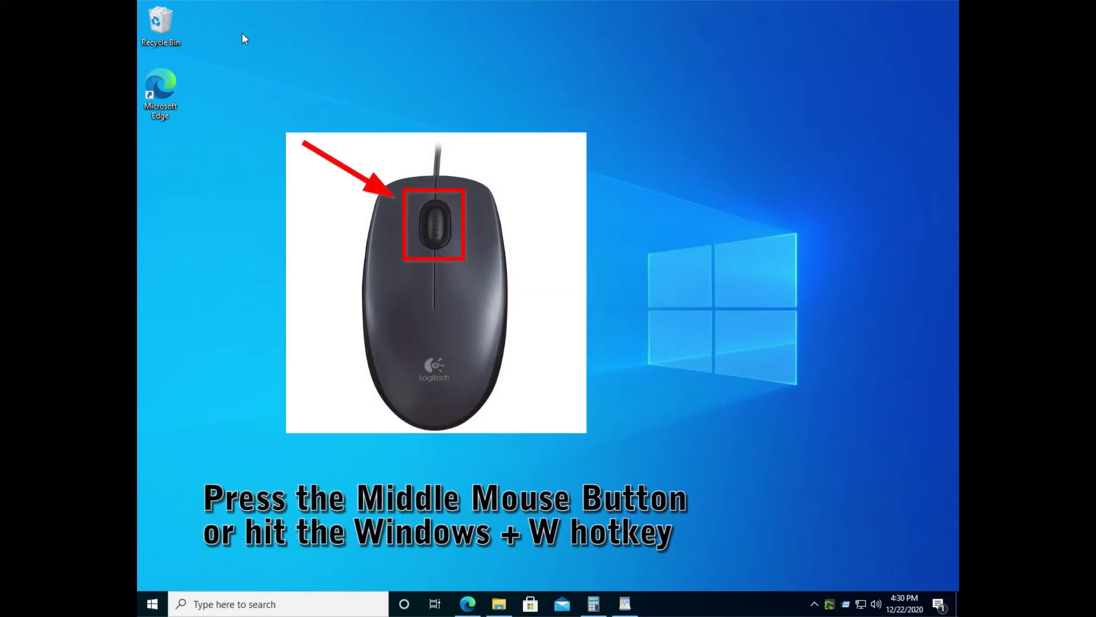
Open the C:\ drive in File Explorer from the desktop favorites menu.
{"action": "middle_click", "coordinate": [242, 34]}
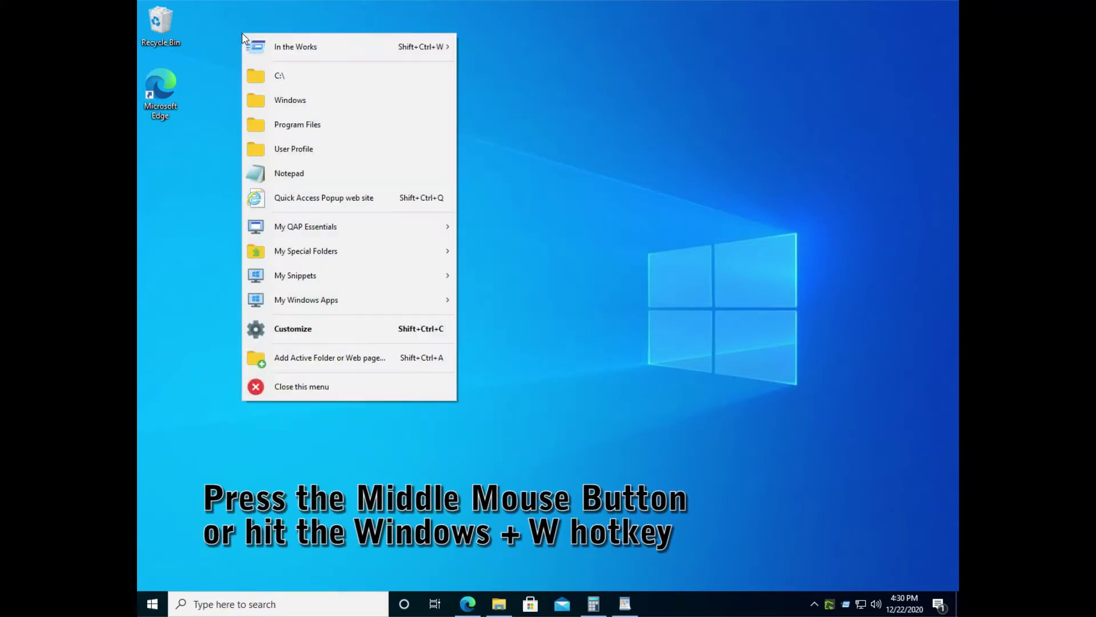
{"action": "left_click", "coordinate": [273, 81]}
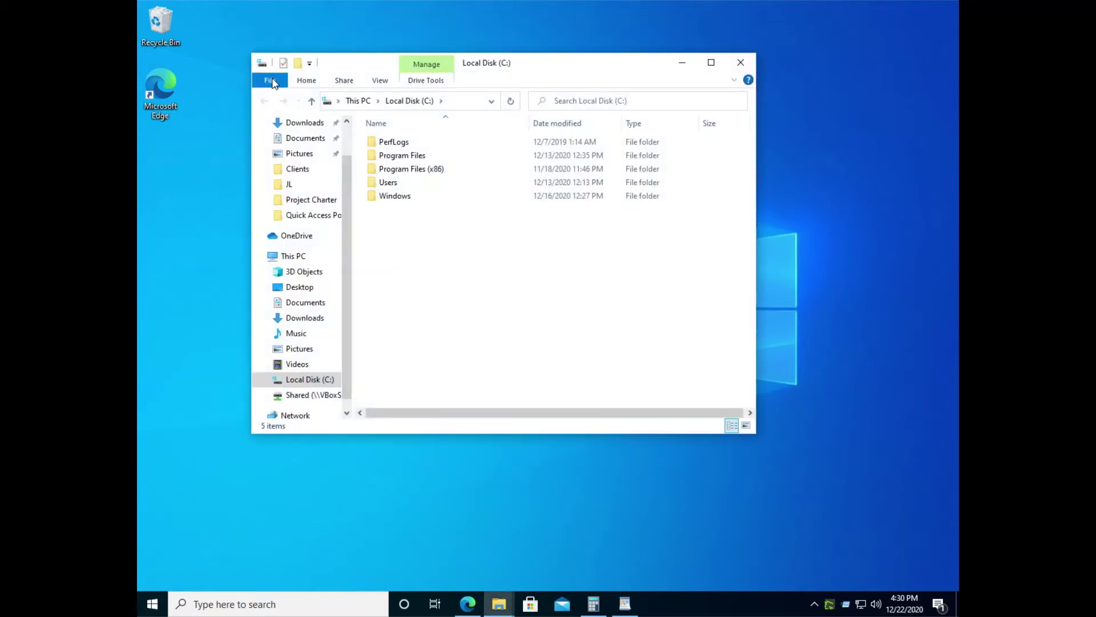
Open Program Files in a second window, move it aside, then close it.
{"action": "middle_click", "coordinate": [221, 27]}
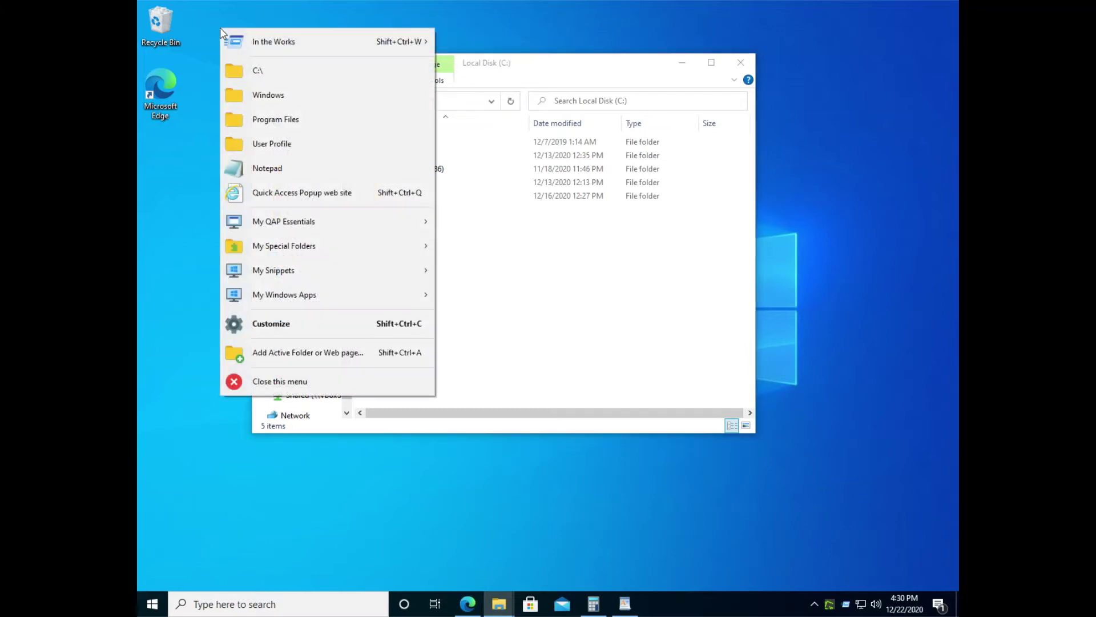
{"action": "left_click", "coordinate": [257, 121]}
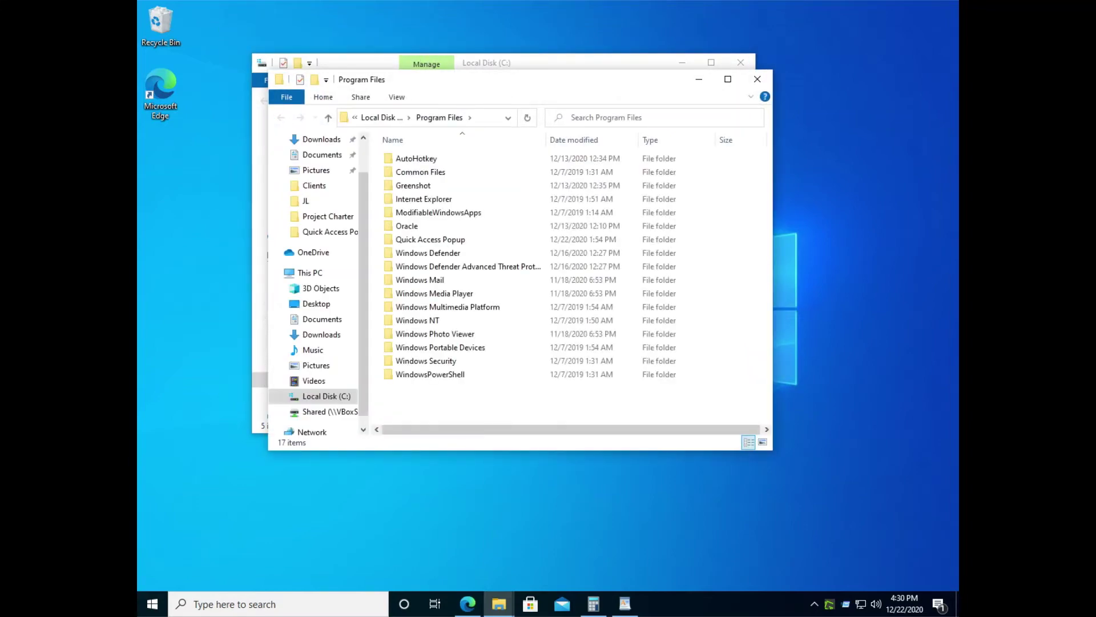
{"action": "left_click_drag", "start_coordinate": [485, 86], "coordinate": [560, 143]}
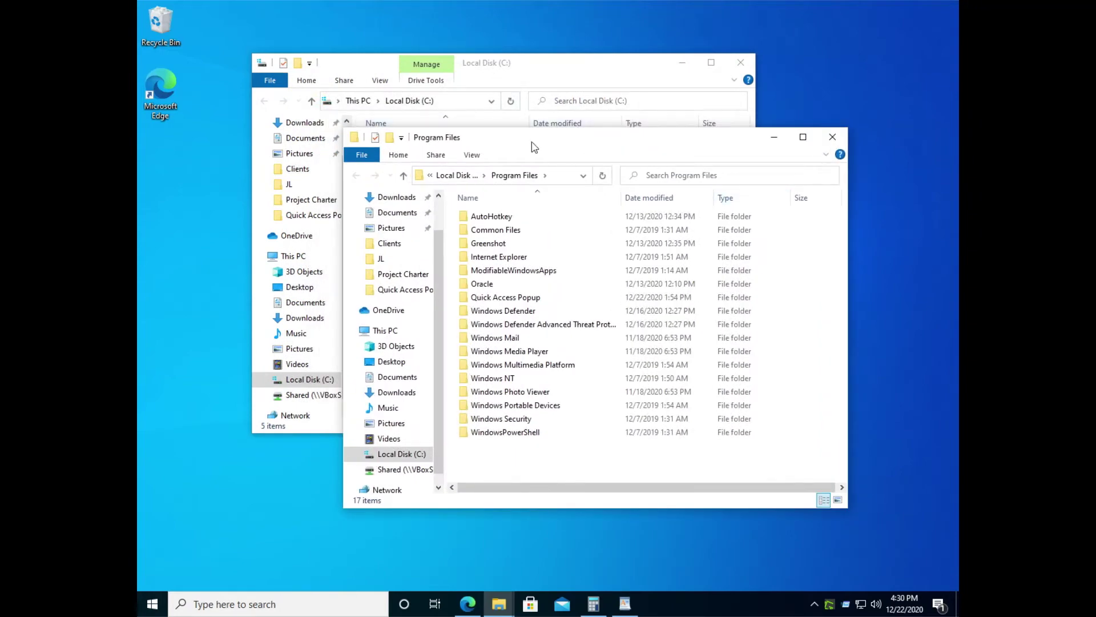
{"action": "left_click", "coordinate": [832, 137]}
Switch the Local Disk window to the Windows folder, then to the user profile.
{"action": "left_click_drag", "start_coordinate": [561, 64], "coordinate": [585, 50]}
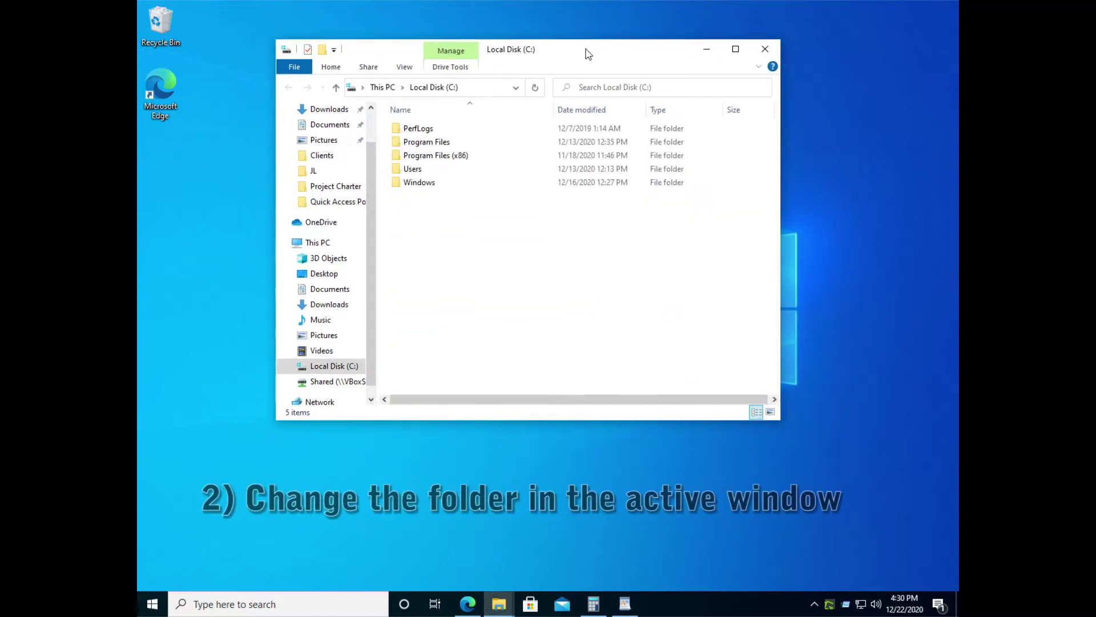
{"action": "middle_click", "coordinate": [462, 227]}
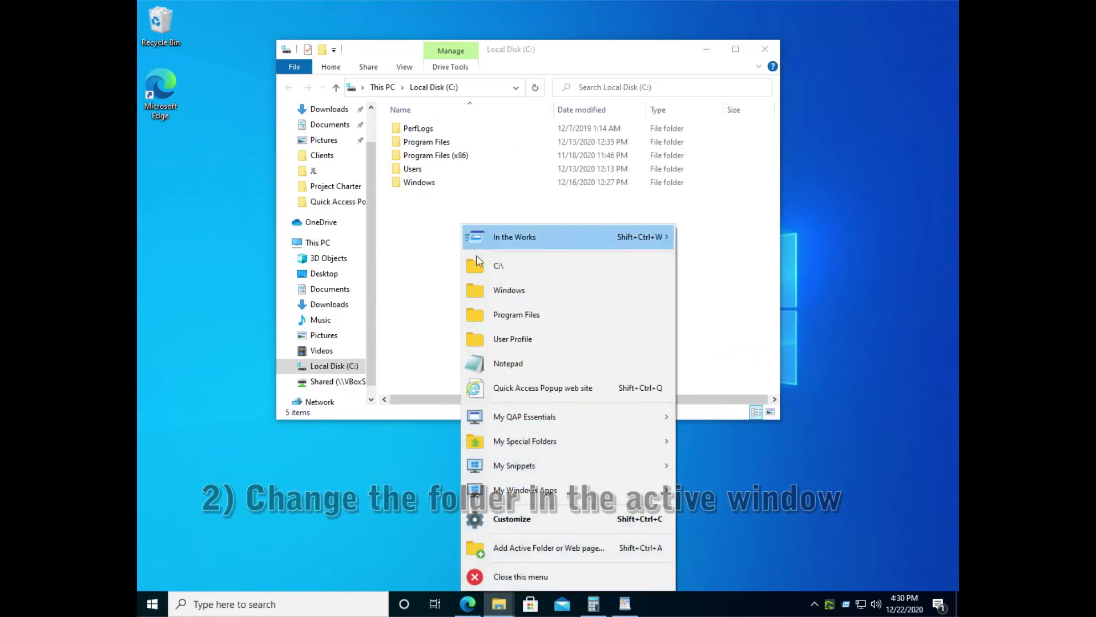
{"action": "left_click", "coordinate": [512, 290]}
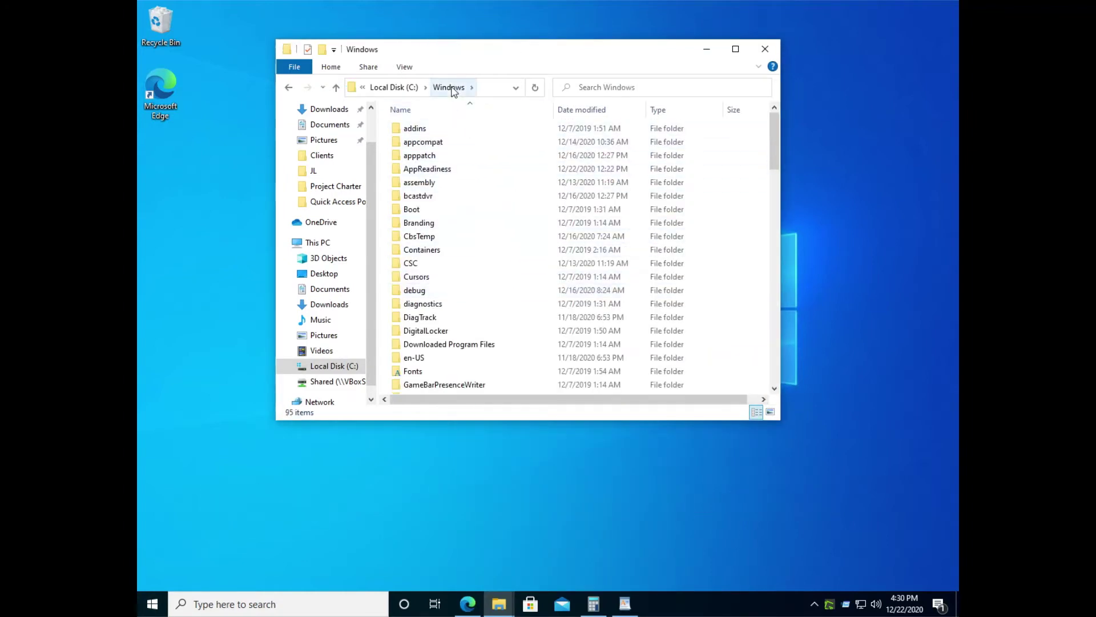
{"action": "middle_click", "coordinate": [471, 173]}
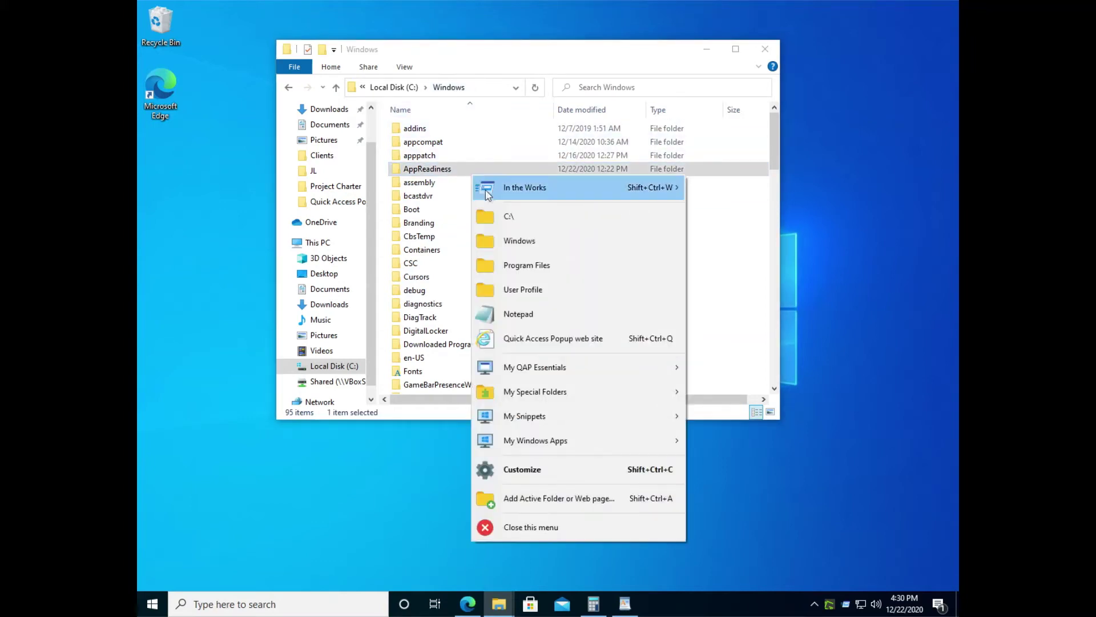
{"action": "left_click", "coordinate": [513, 289]}
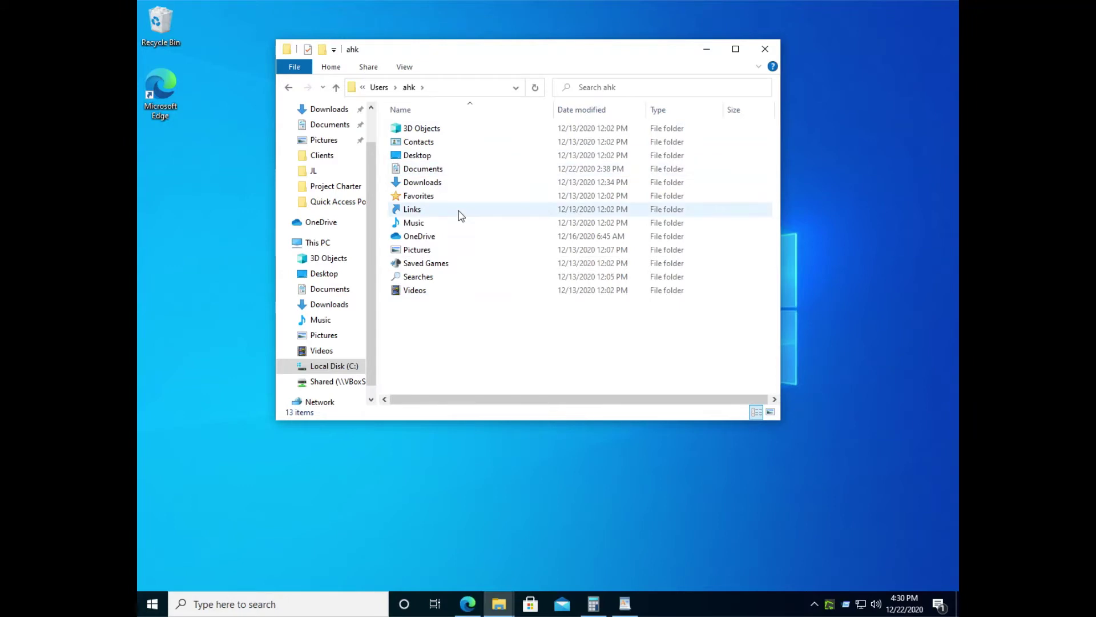
Jump to the Clients folder via In the Works > Frequent Folders, then close the window.
{"action": "middle_click", "coordinate": [483, 200]}
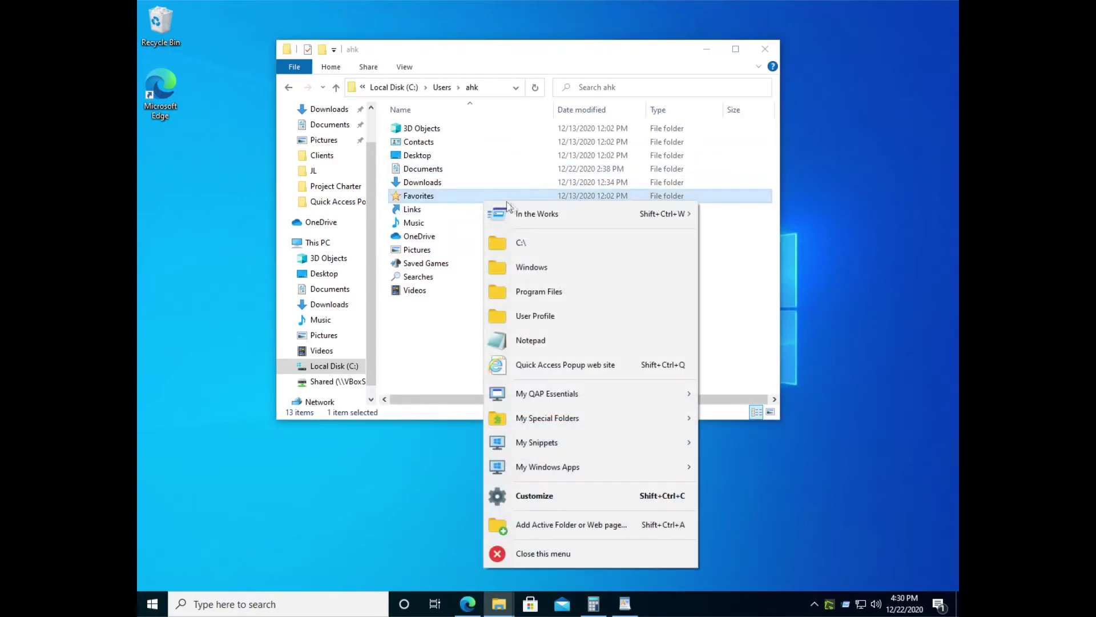
{"action": "mouse_move", "coordinate": [528, 213]}
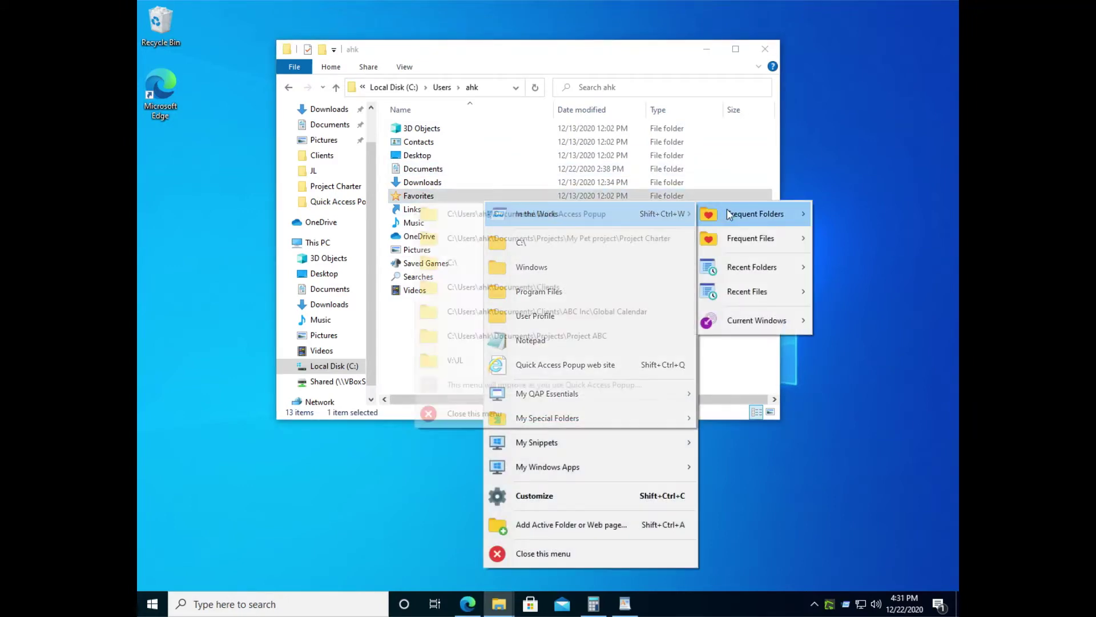
{"action": "mouse_move", "coordinate": [754, 214]}
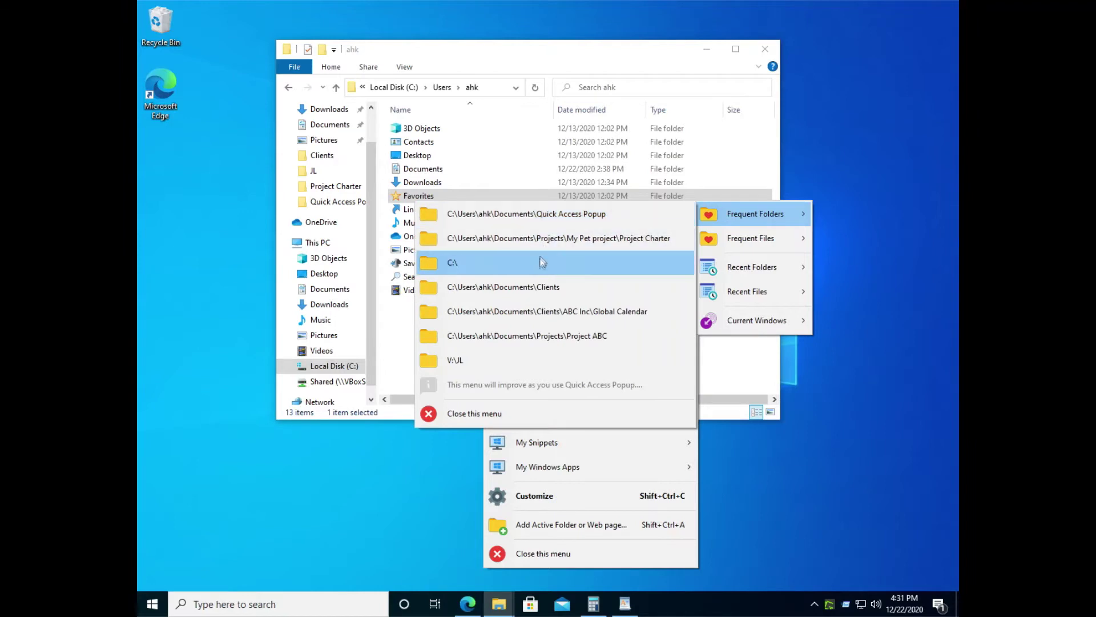
{"action": "left_click", "coordinate": [536, 295]}
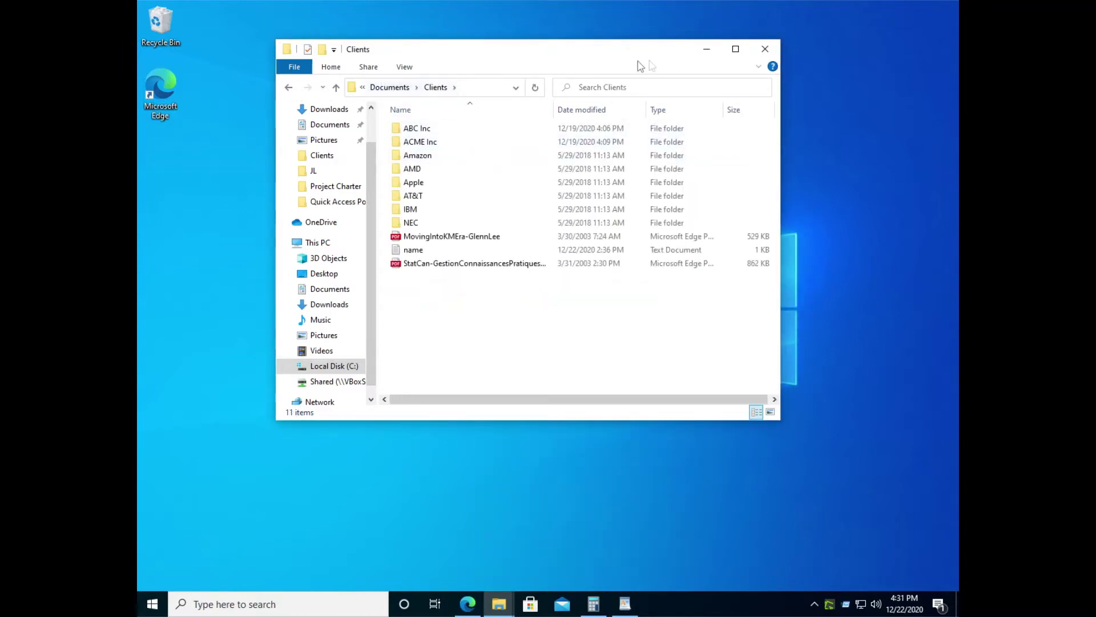
{"action": "left_click", "coordinate": [766, 50]}
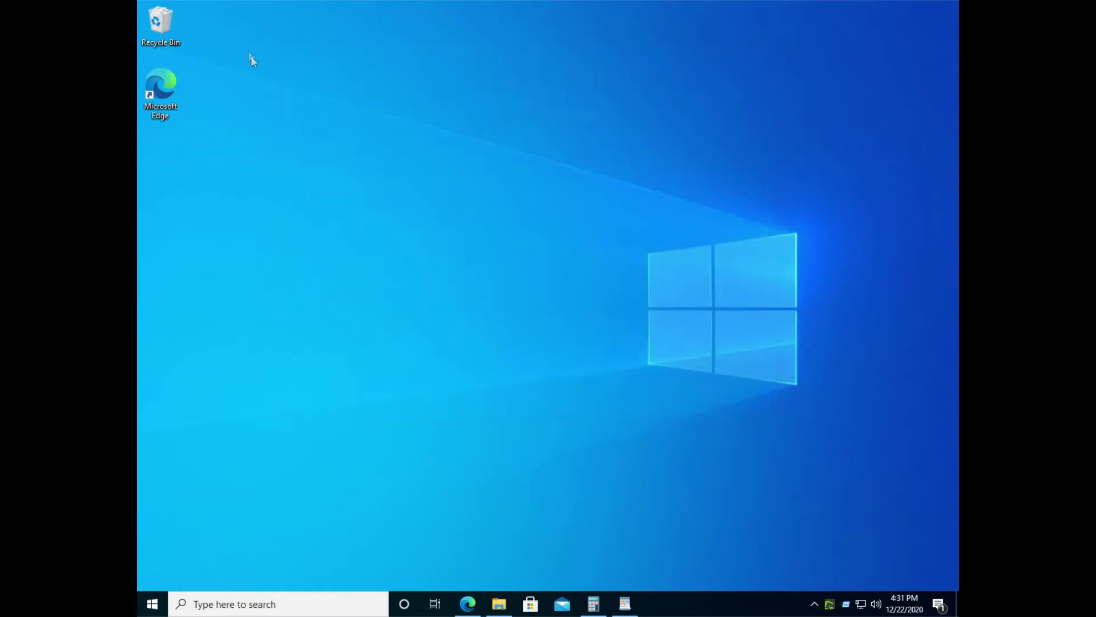
Launch a new Notepad from the favorites menu and type 'My new text...'.
{"action": "middle_click", "coordinate": [249, 34]}
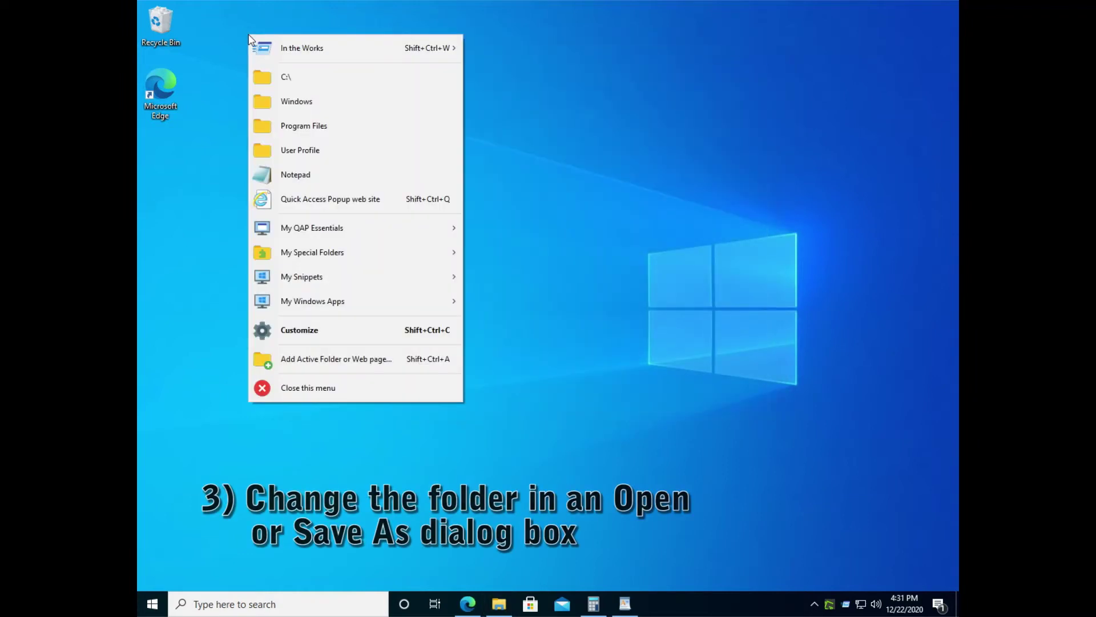
{"action": "left_click", "coordinate": [287, 181]}
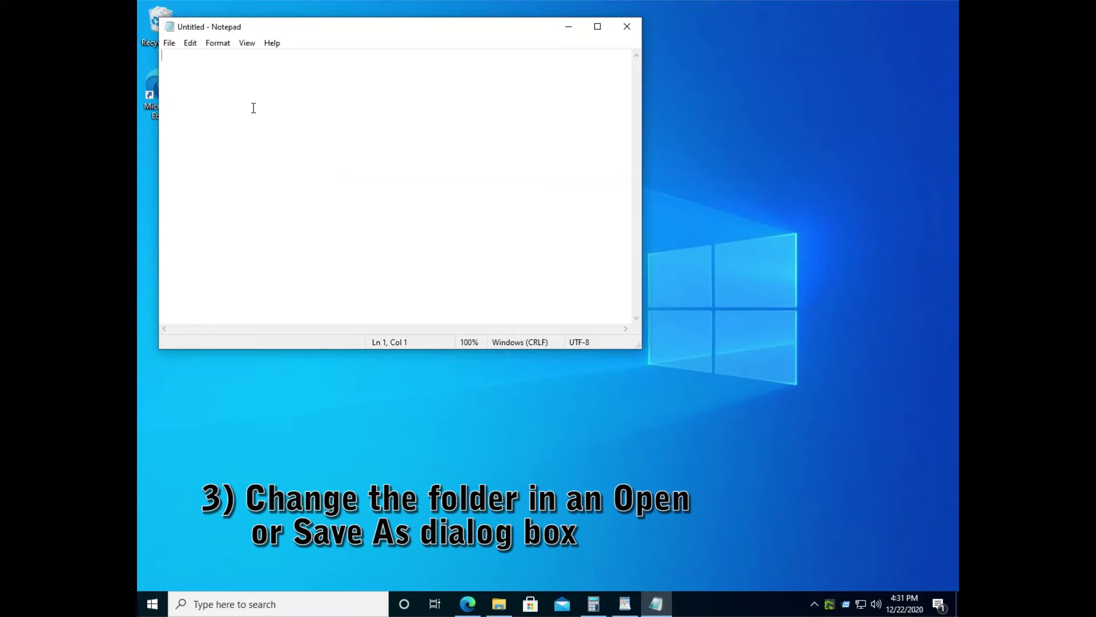
{"action": "type", "text": "My new text..."}
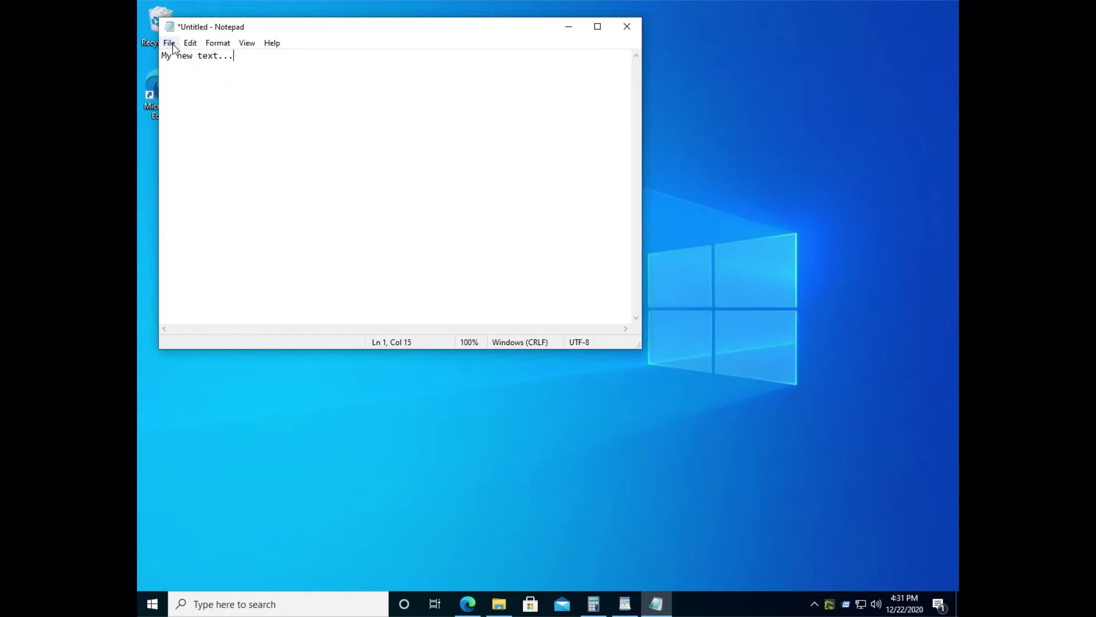
In the Save As dialog, pick the ABC Inc recent folder and accept opening the options.
{"action": "left_click", "coordinate": [171, 44]}
{"action": "left_click", "coordinate": [188, 100]}
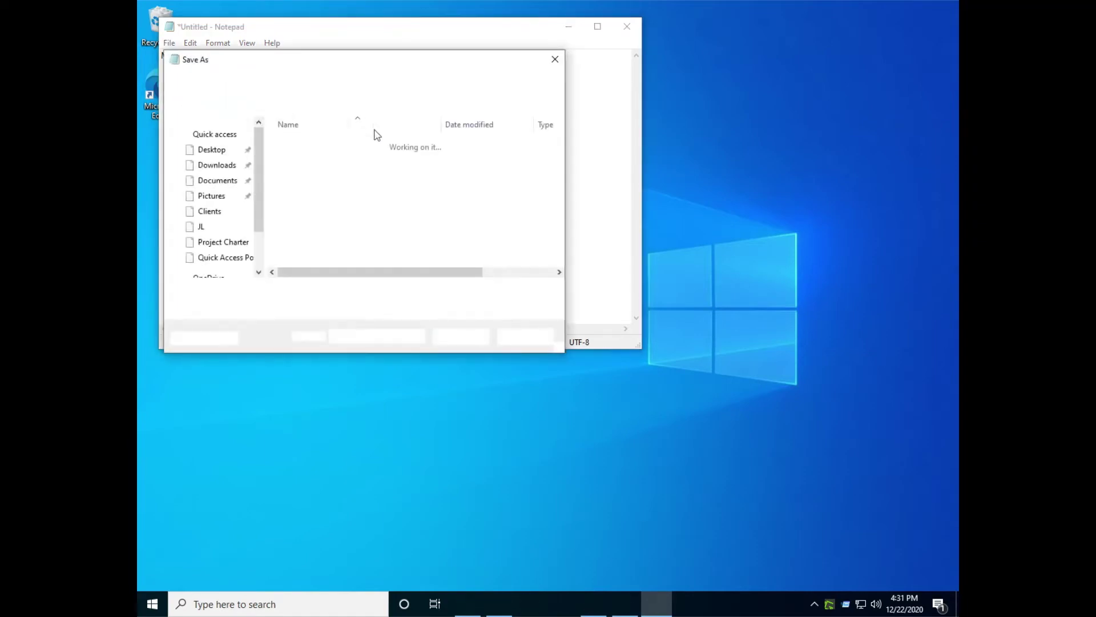
{"action": "middle_click", "coordinate": [348, 153]}
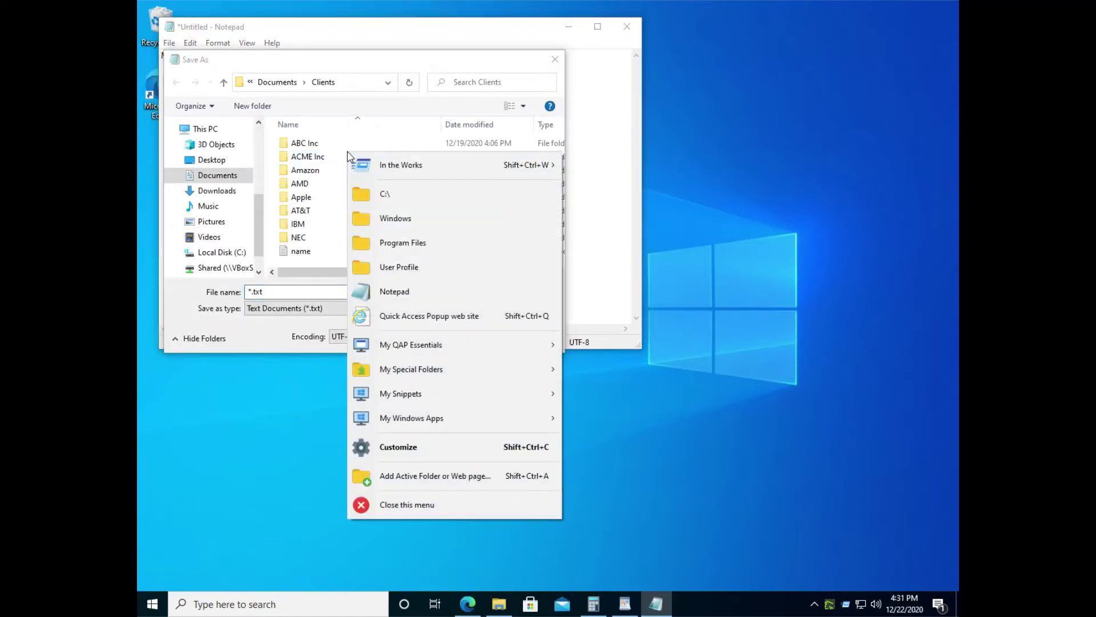
{"action": "mouse_move", "coordinate": [395, 166]}
{"action": "mouse_move", "coordinate": [617, 220]}
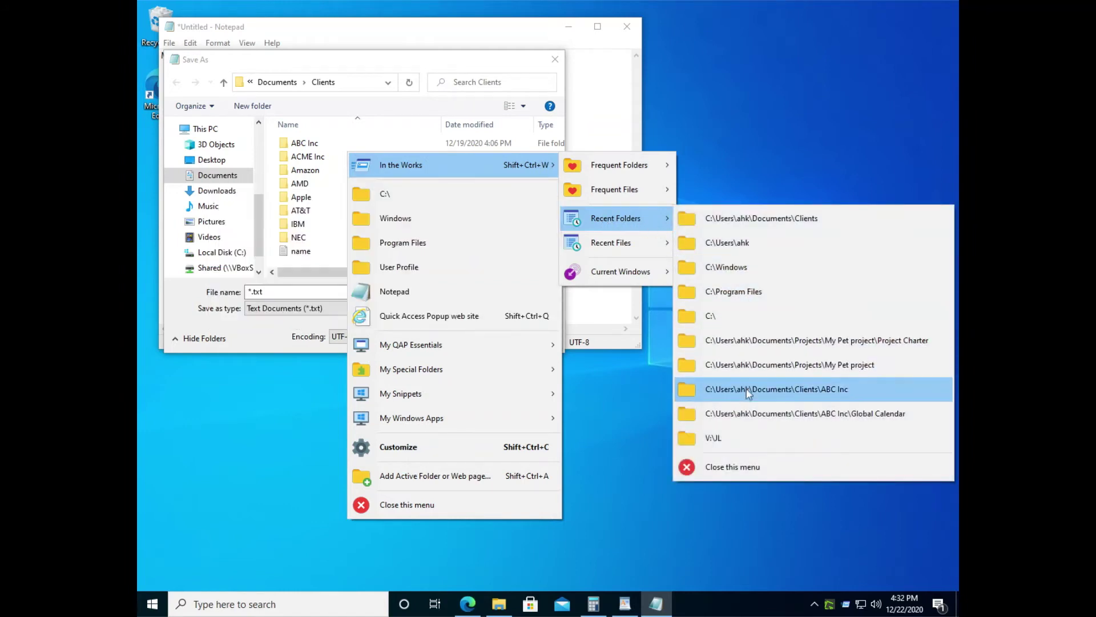
{"action": "left_click", "coordinate": [754, 368]}
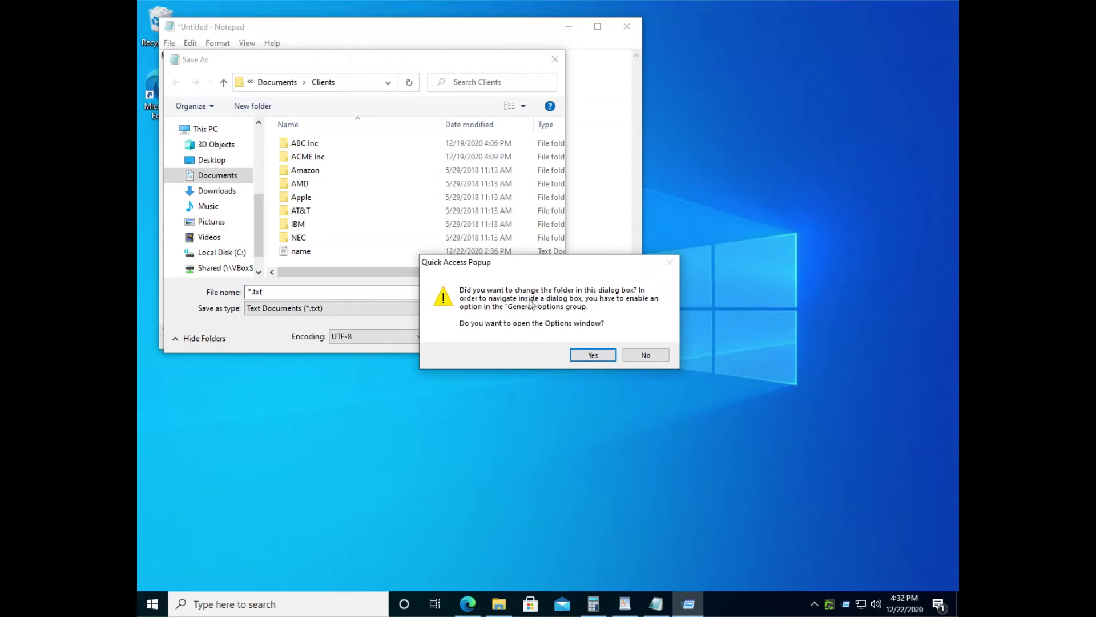
{"action": "left_click", "coordinate": [592, 355]}
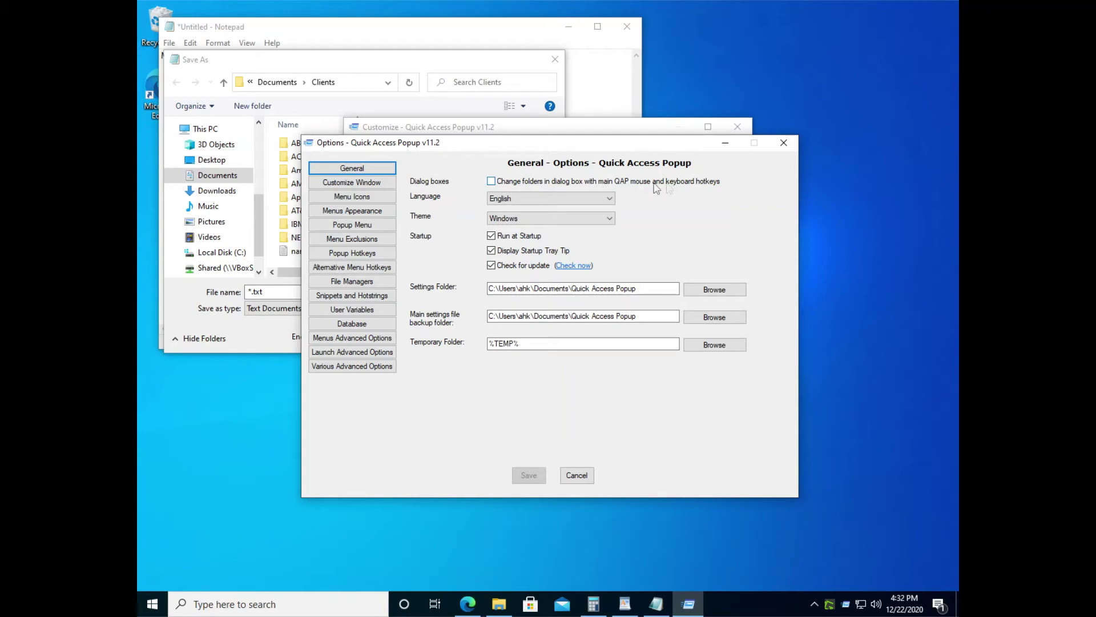
Enable 'Change folders in dialog box', accept the warning, save, and close Customize.
{"action": "left_click", "coordinate": [491, 181]}
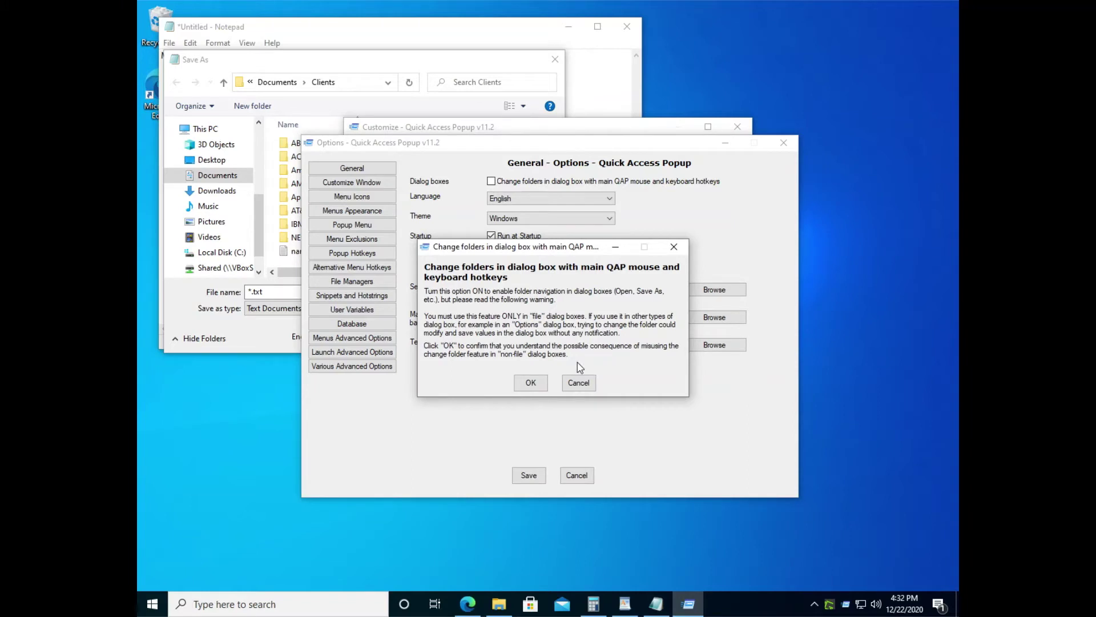
{"action": "left_click", "coordinate": [531, 383]}
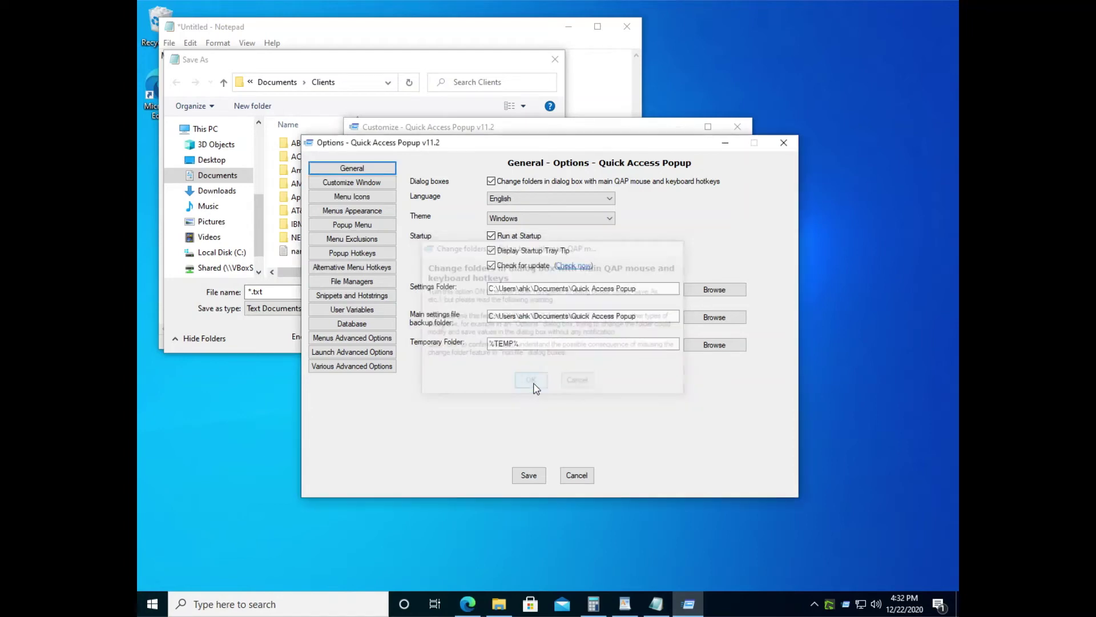
{"action": "left_click", "coordinate": [531, 476]}
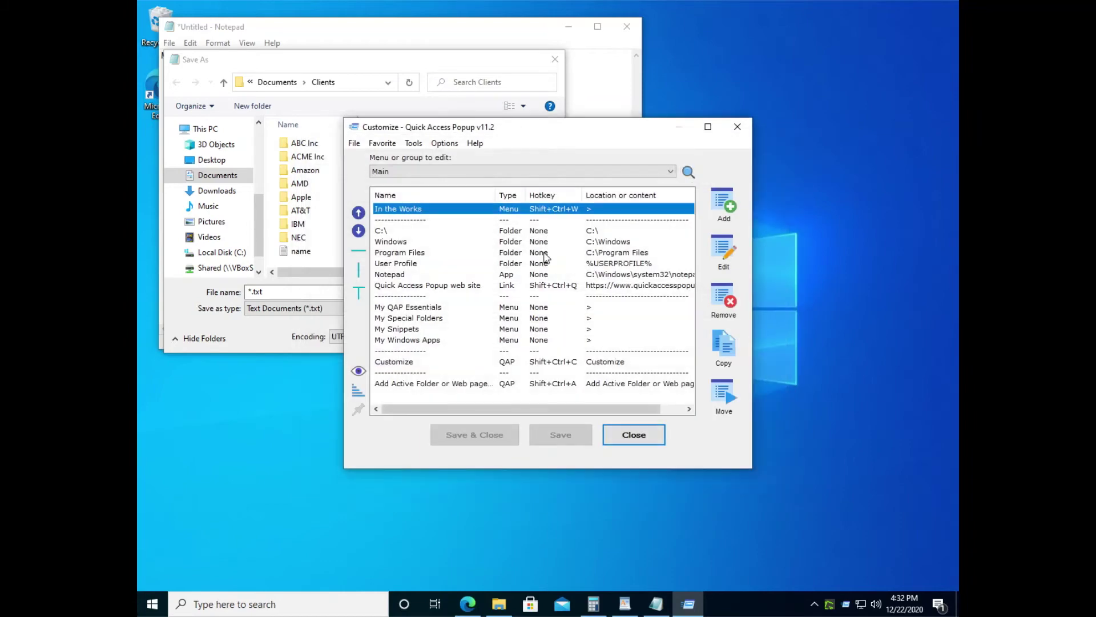
{"action": "left_click", "coordinate": [633, 435]}
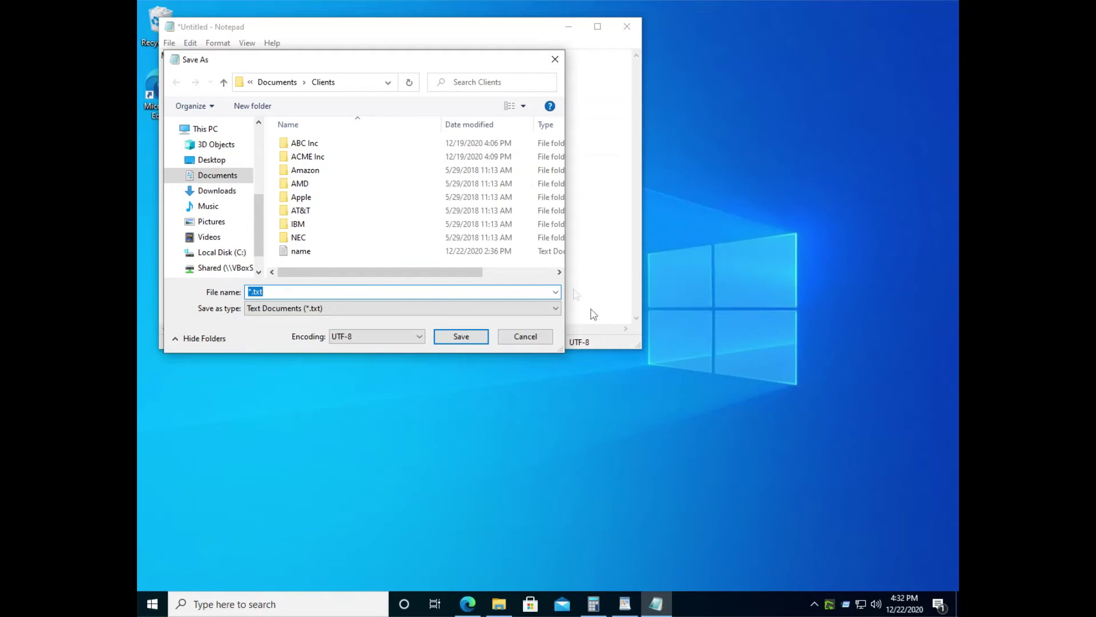
Send the Save As dialog to ...\My Pet project\Project Charter from Recent Folders.
{"action": "left_click_drag", "start_coordinate": [284, 60], "coordinate": [335, 50]}
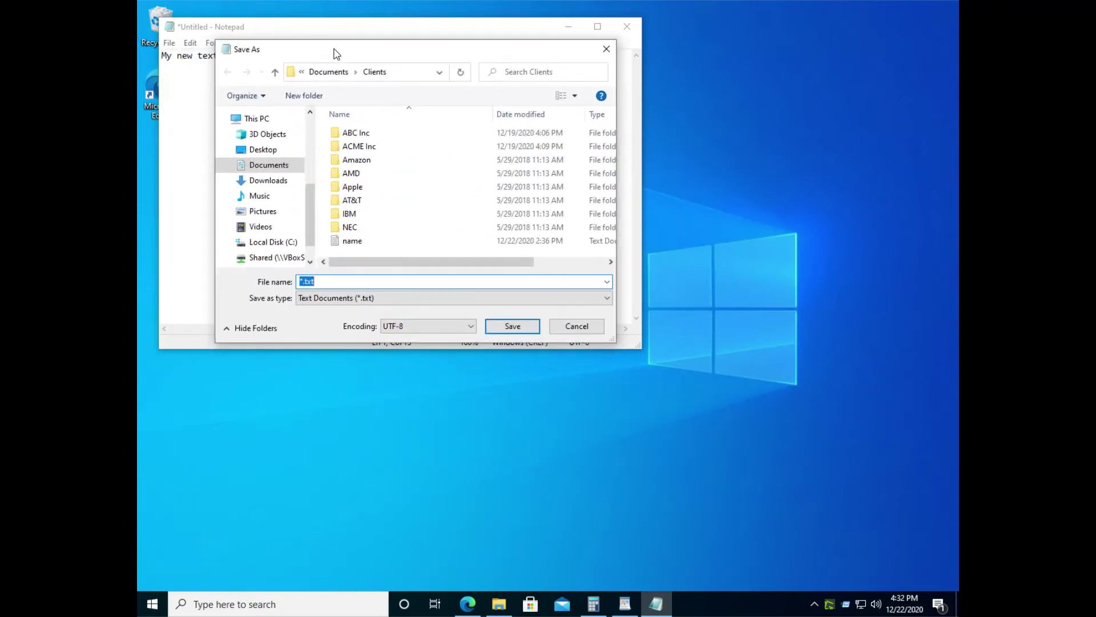
{"action": "middle_click", "coordinate": [359, 159]}
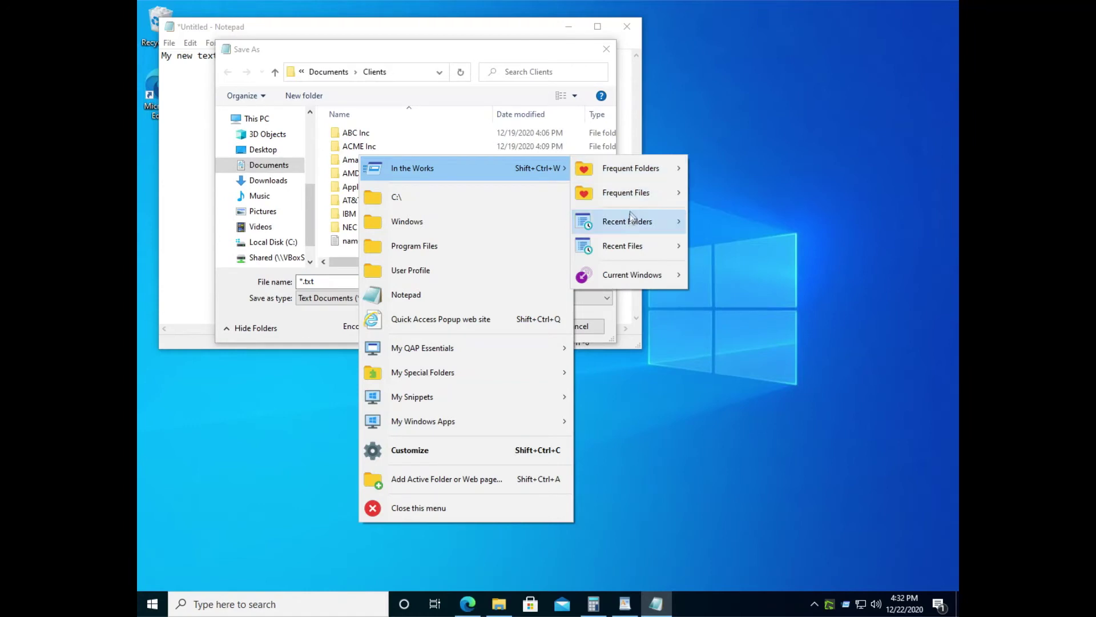
{"action": "mouse_move", "coordinate": [631, 220]}
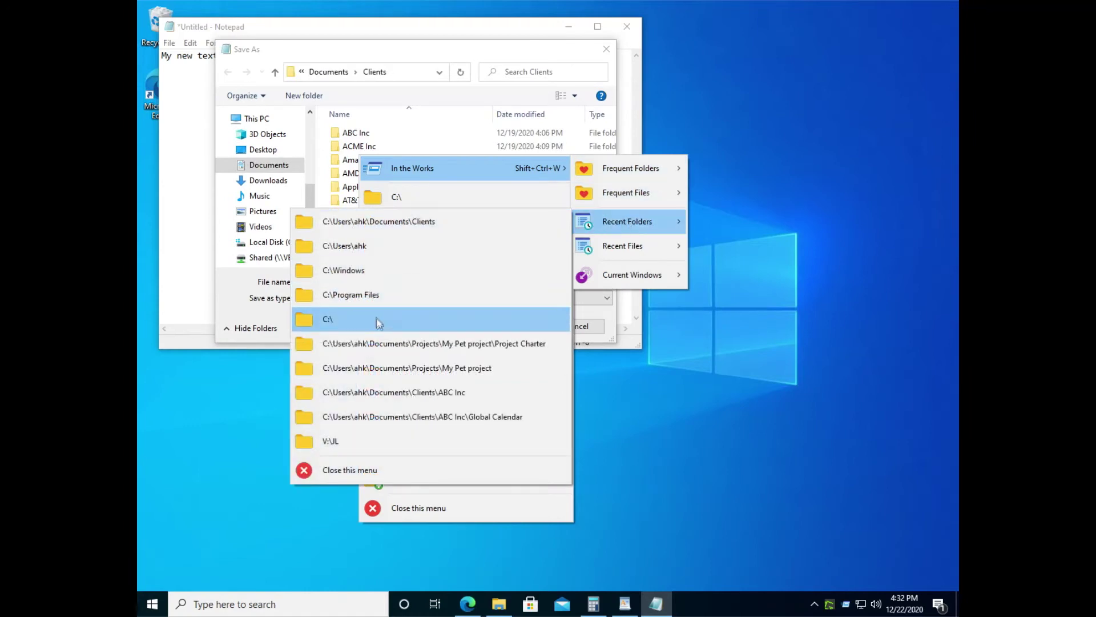
{"action": "left_click", "coordinate": [379, 348]}
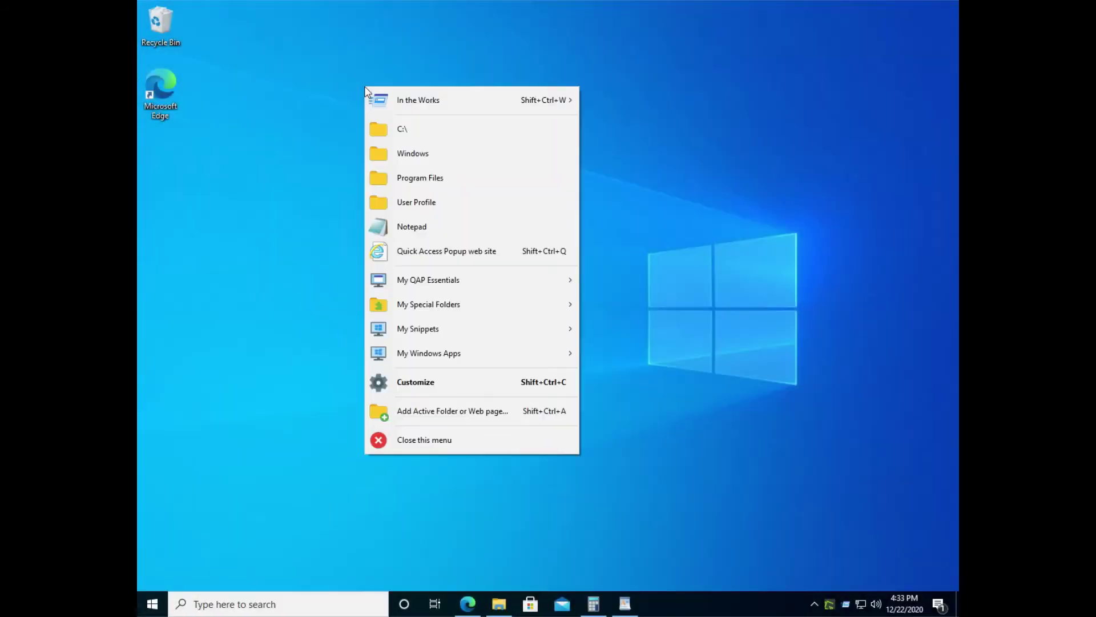
Open Customize from the menu and open My Special Folders for editing, comparing with the popup.
{"action": "left_click", "coordinate": [425, 387]}
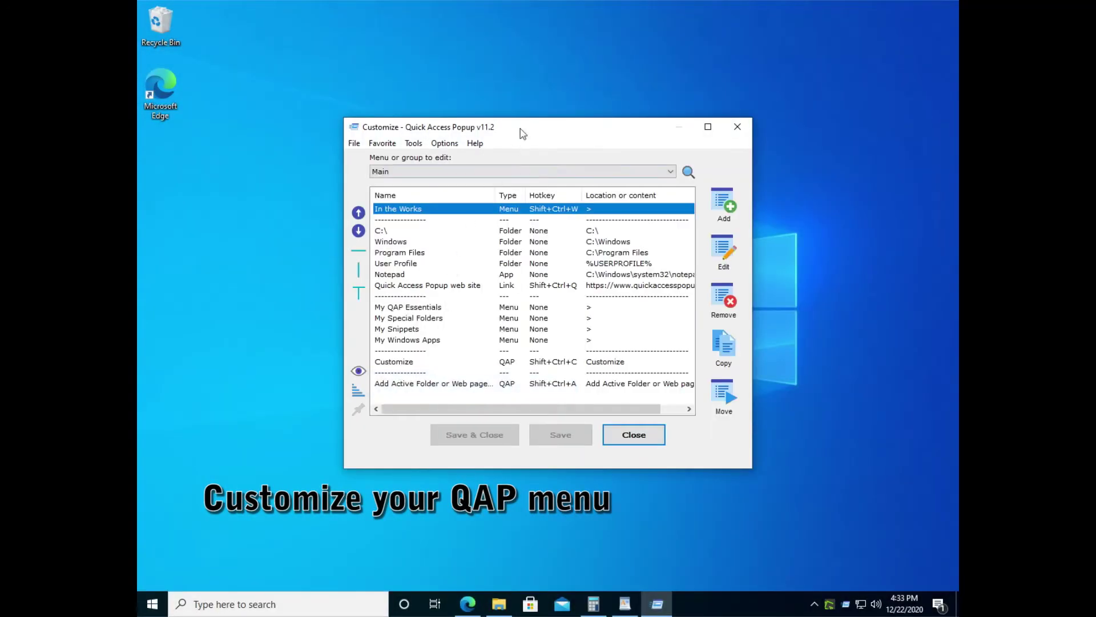
{"action": "left_click_drag", "start_coordinate": [427, 133], "coordinate": [290, 135]}
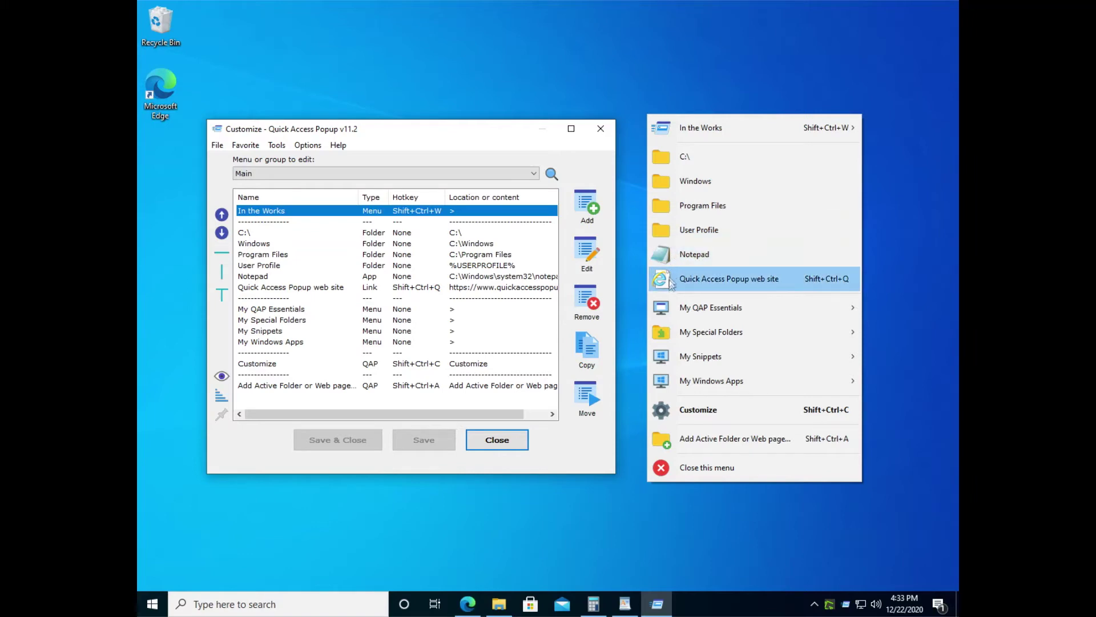
{"action": "mouse_move", "coordinate": [677, 333]}
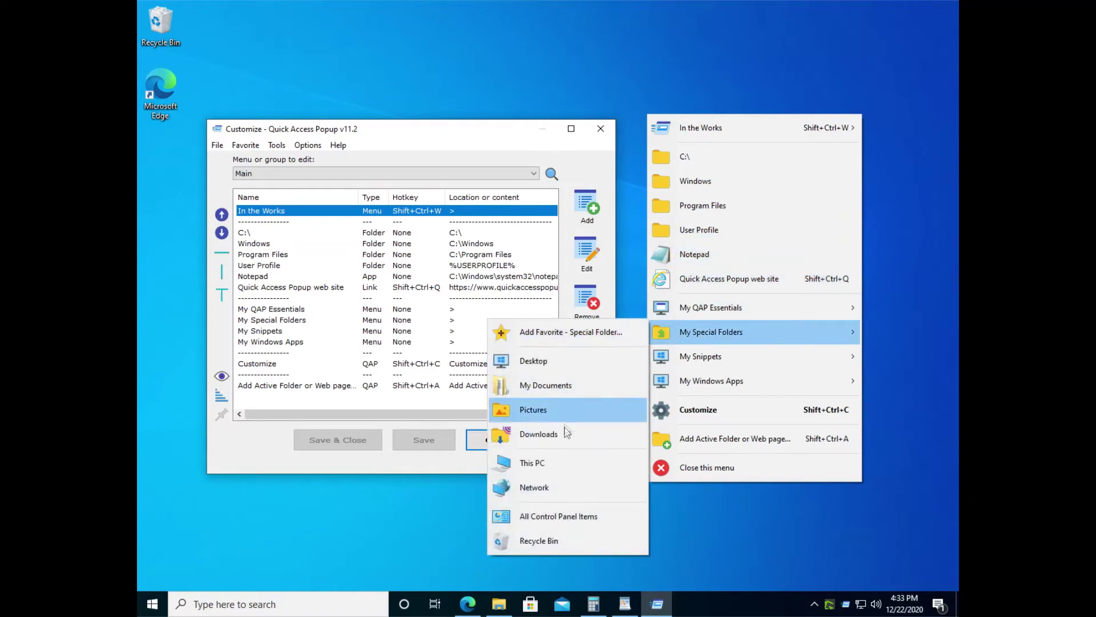
{"action": "left_click", "coordinate": [436, 131]}
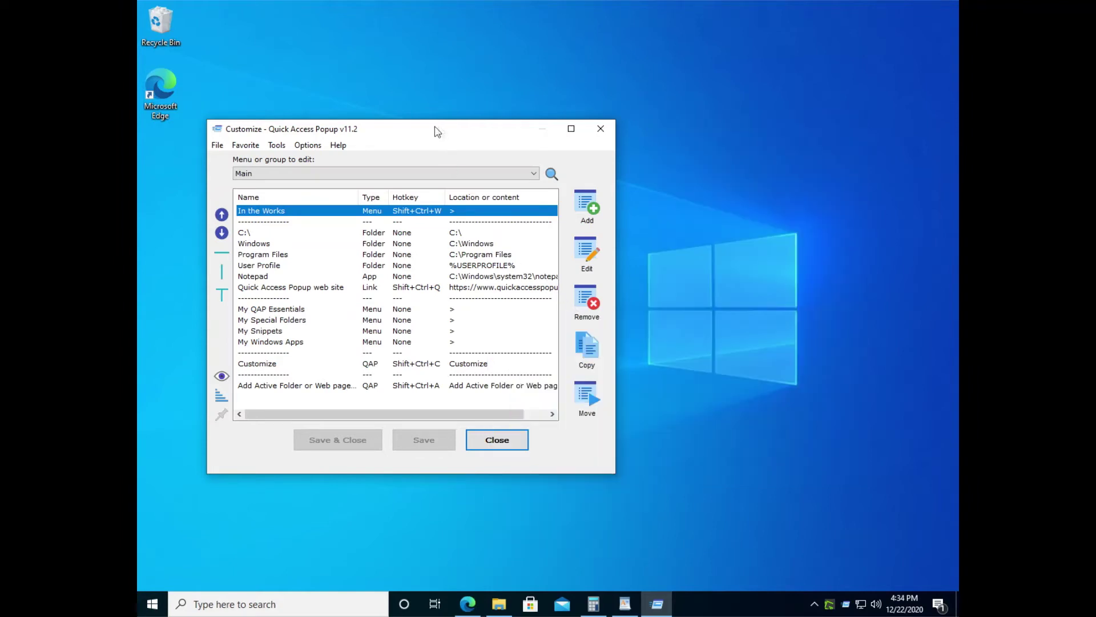
{"action": "left_click", "coordinate": [274, 321]}
{"action": "double_click", "coordinate": [300, 321]}
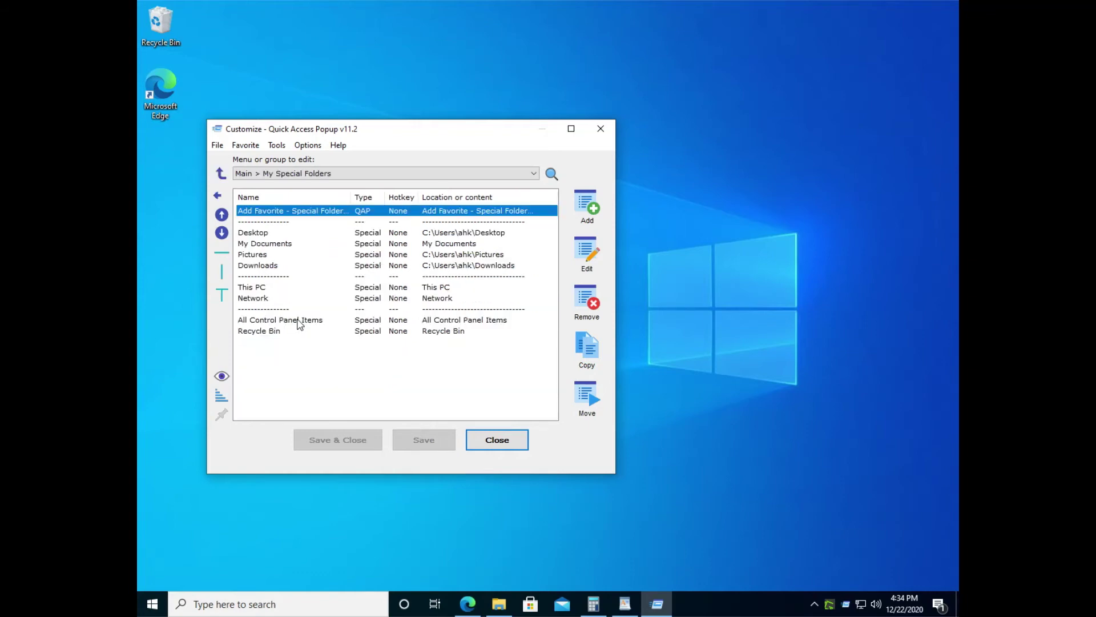
{"action": "middle_click", "coordinate": [470, 82]}
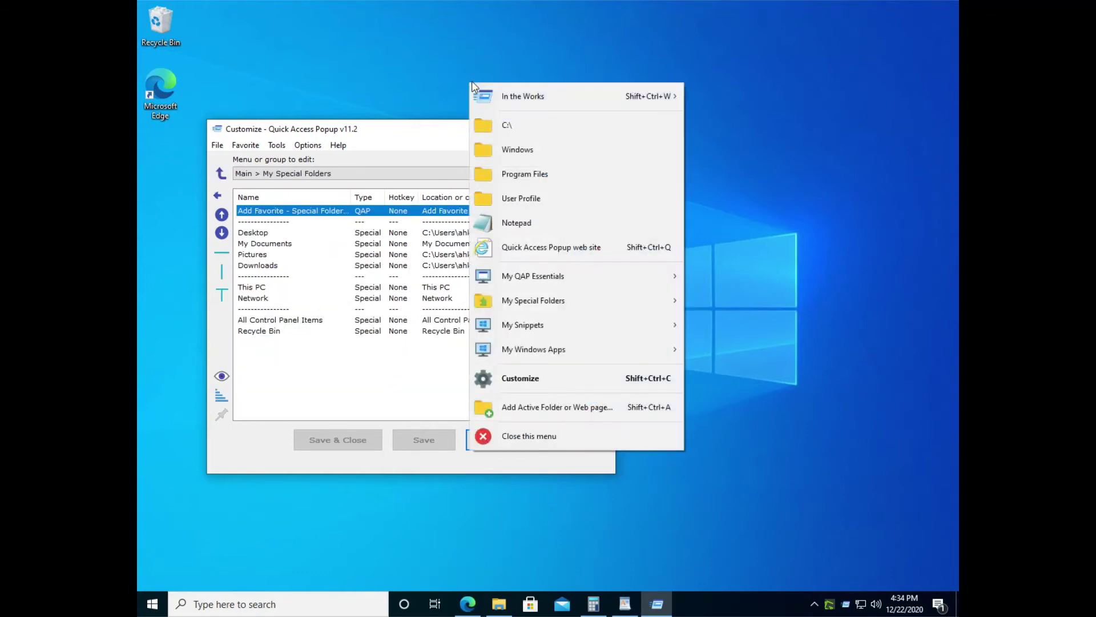
{"action": "mouse_move", "coordinate": [538, 301]}
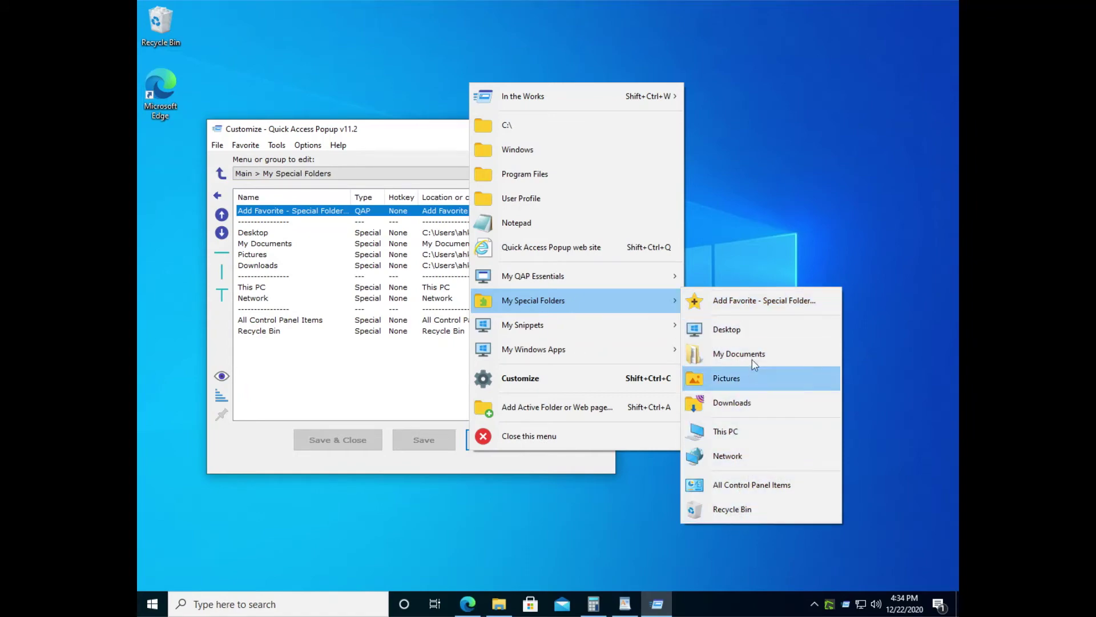
{"action": "left_click", "coordinate": [492, 435]}
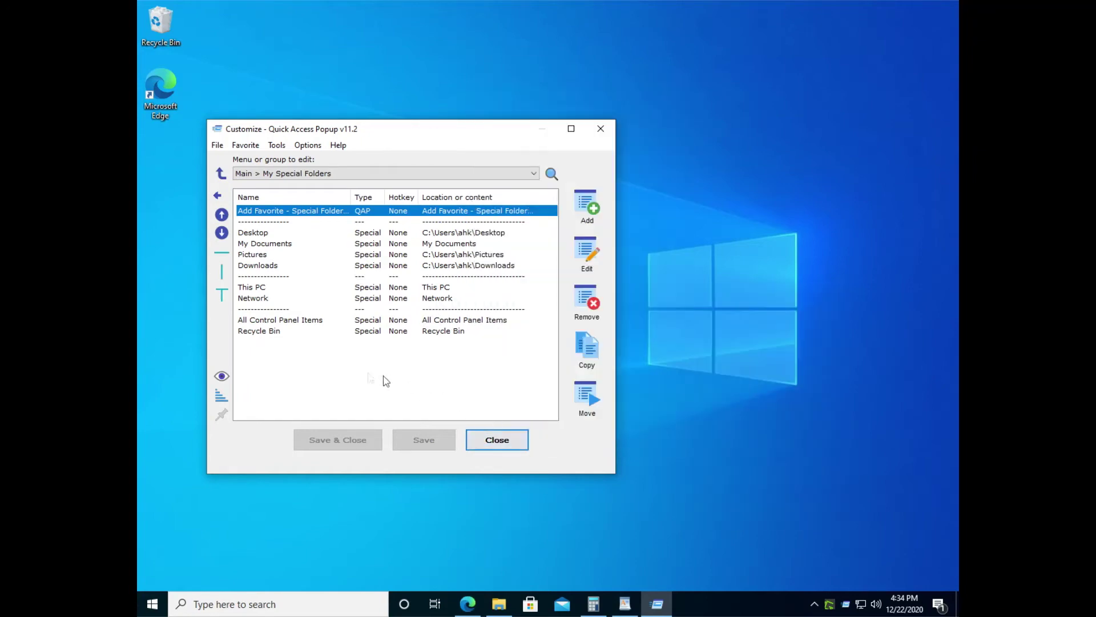
Switch the 'Menu or group to edit' dropdown back to Main and select My Snippets.
{"action": "left_click_drag", "start_coordinate": [318, 130], "coordinate": [436, 107]}
{"action": "left_click", "coordinate": [359, 147]}
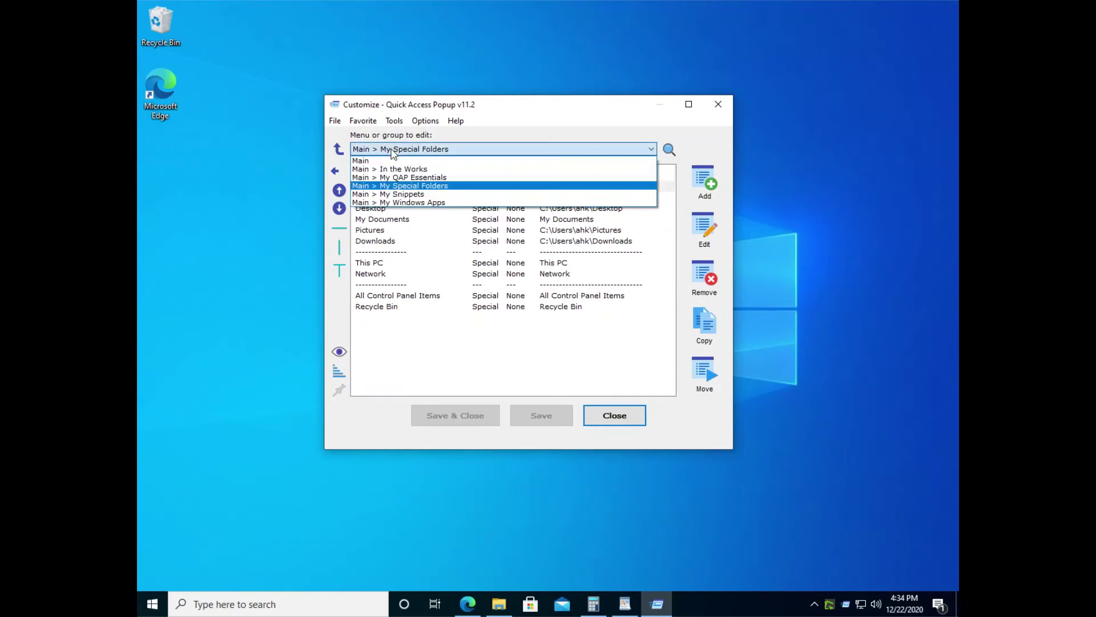
{"action": "left_click", "coordinate": [382, 162]}
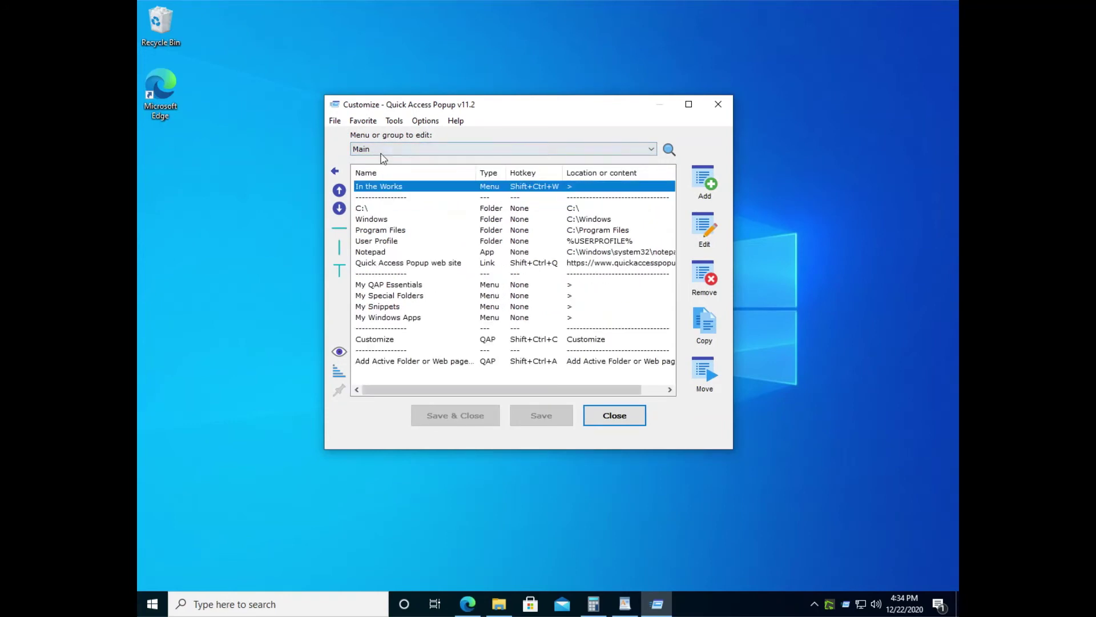
{"action": "left_click", "coordinate": [377, 307]}
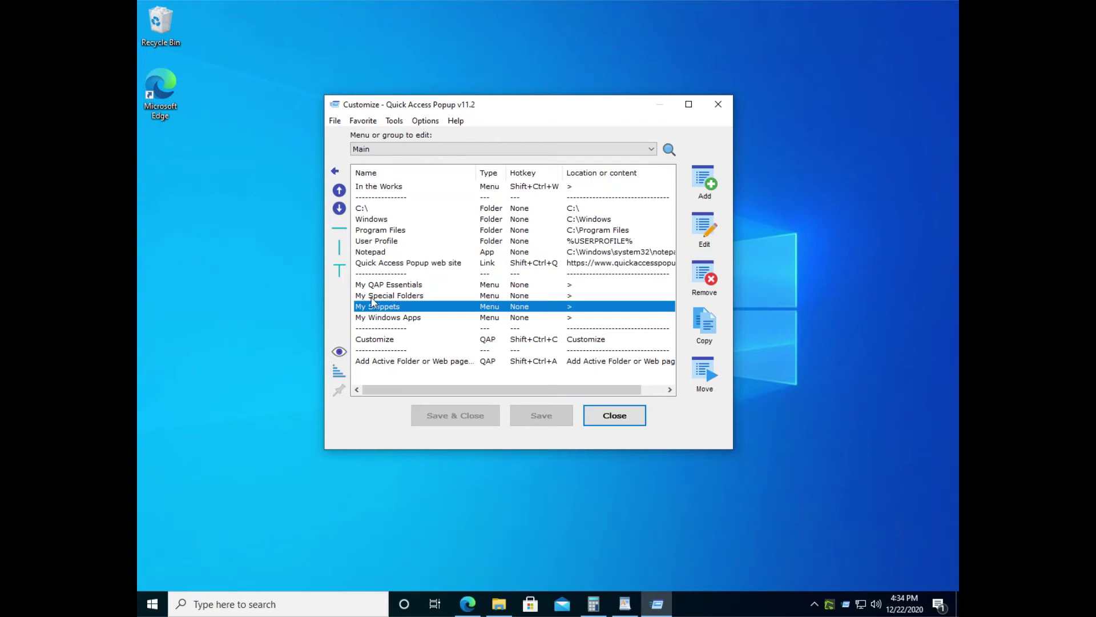
Start a new folder favorite pointing to Documents\Projects\My Pet project.
{"action": "left_click", "coordinate": [706, 181]}
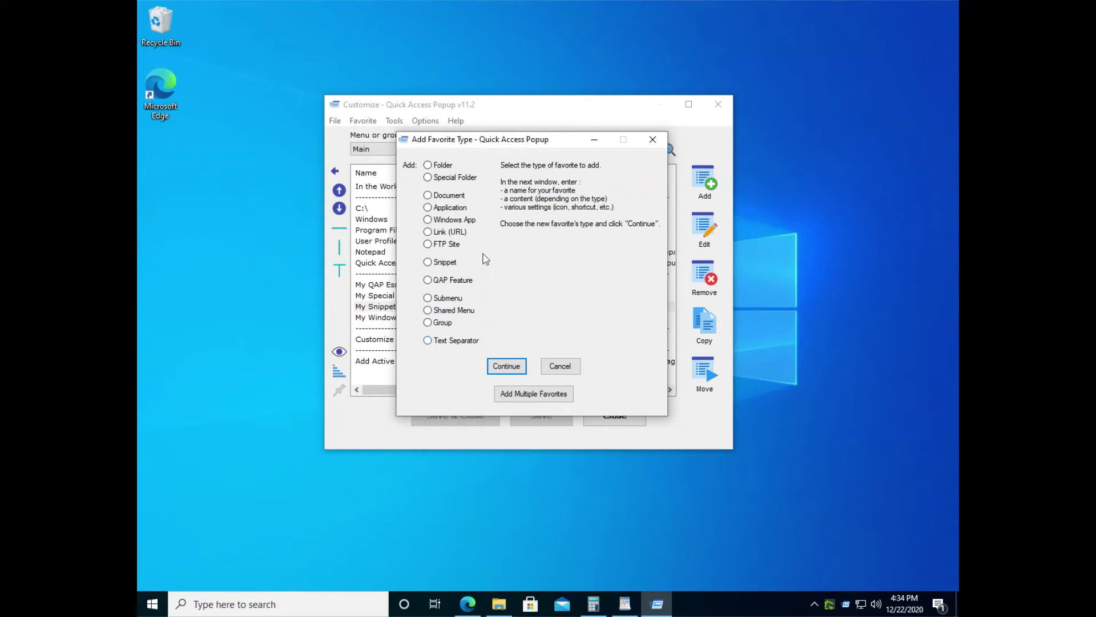
{"action": "left_click", "coordinate": [432, 167]}
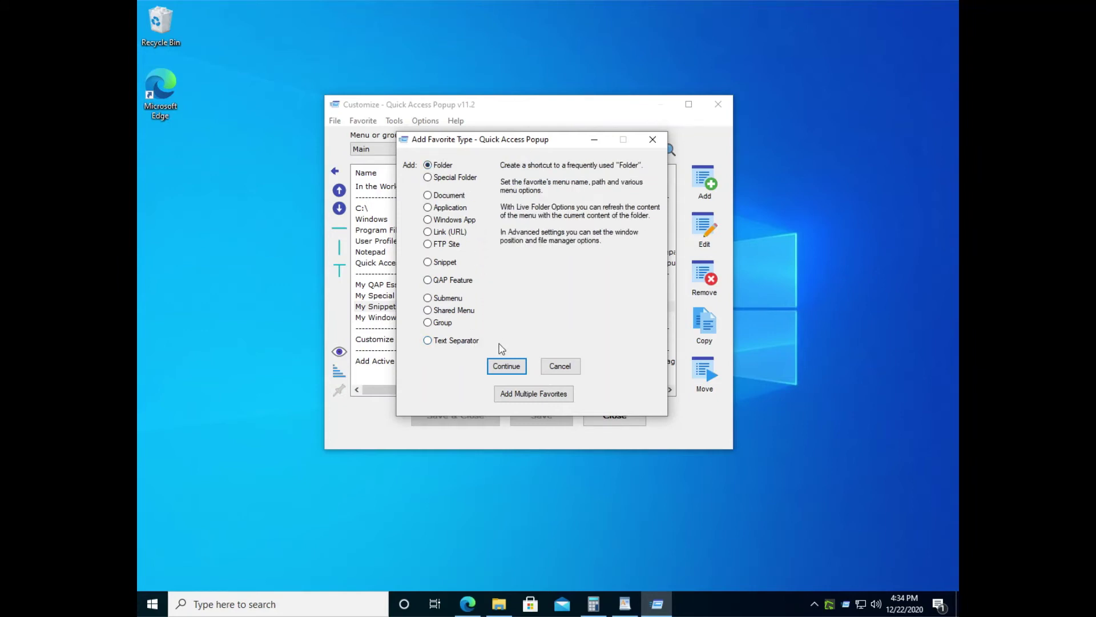
{"action": "left_click", "coordinate": [507, 366]}
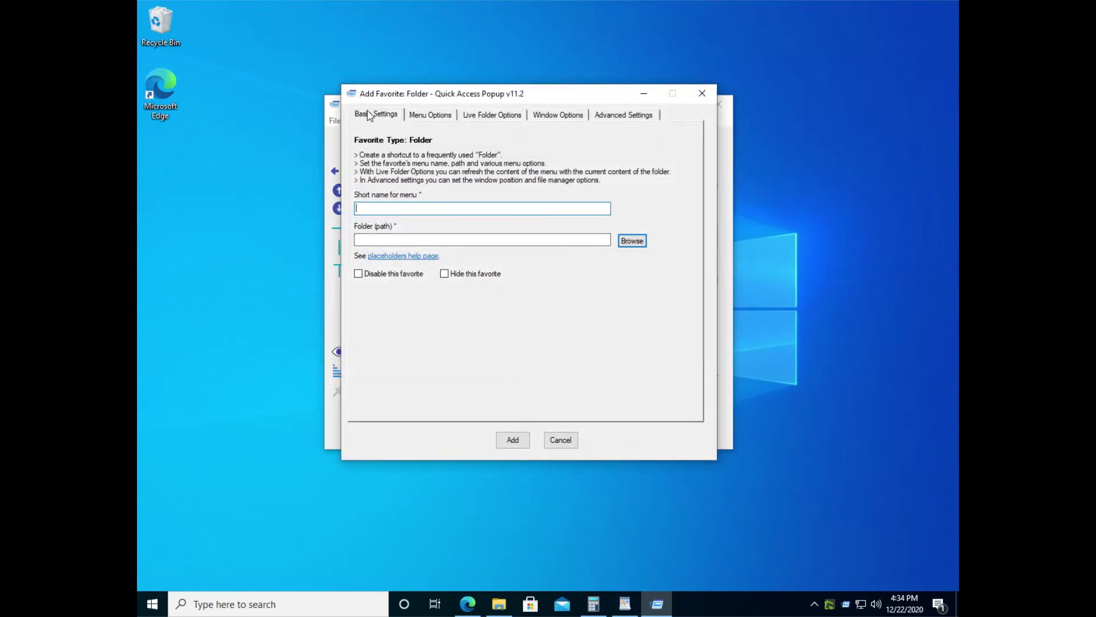
{"action": "left_click", "coordinate": [634, 242]}
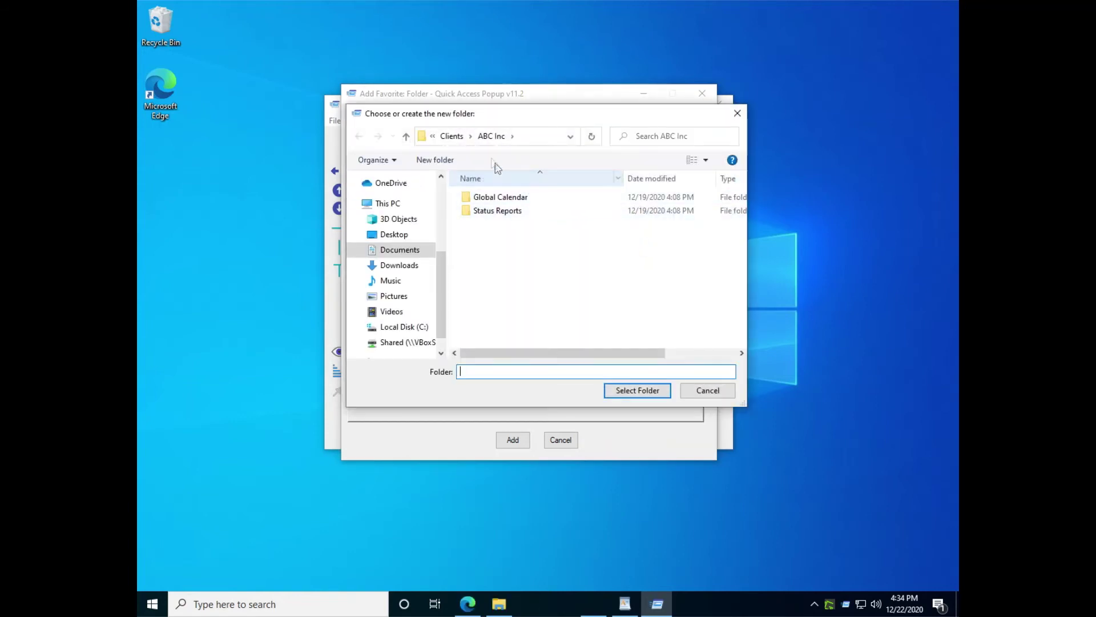
{"action": "left_click", "coordinate": [447, 137]}
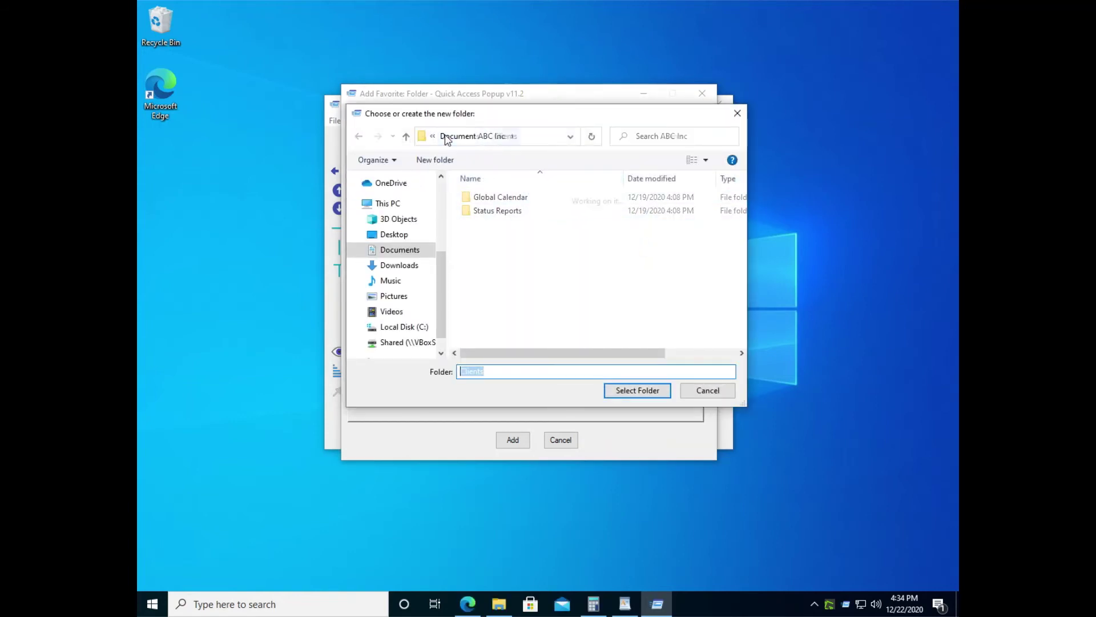
{"action": "left_click", "coordinate": [471, 225]}
{"action": "double_click", "coordinate": [472, 225]}
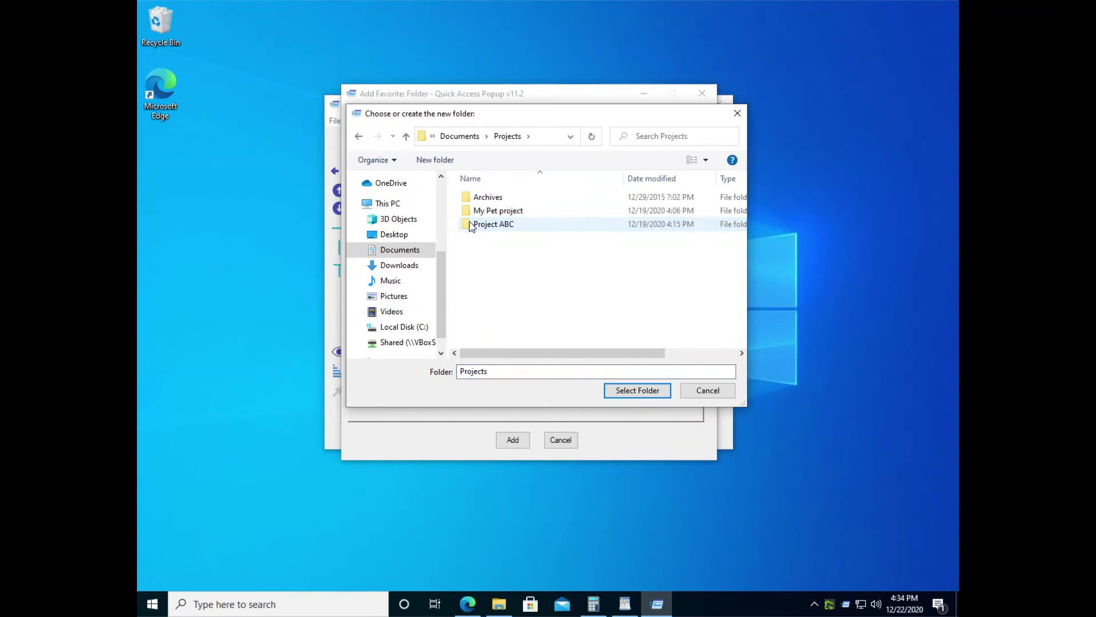
{"action": "left_click", "coordinate": [478, 212]}
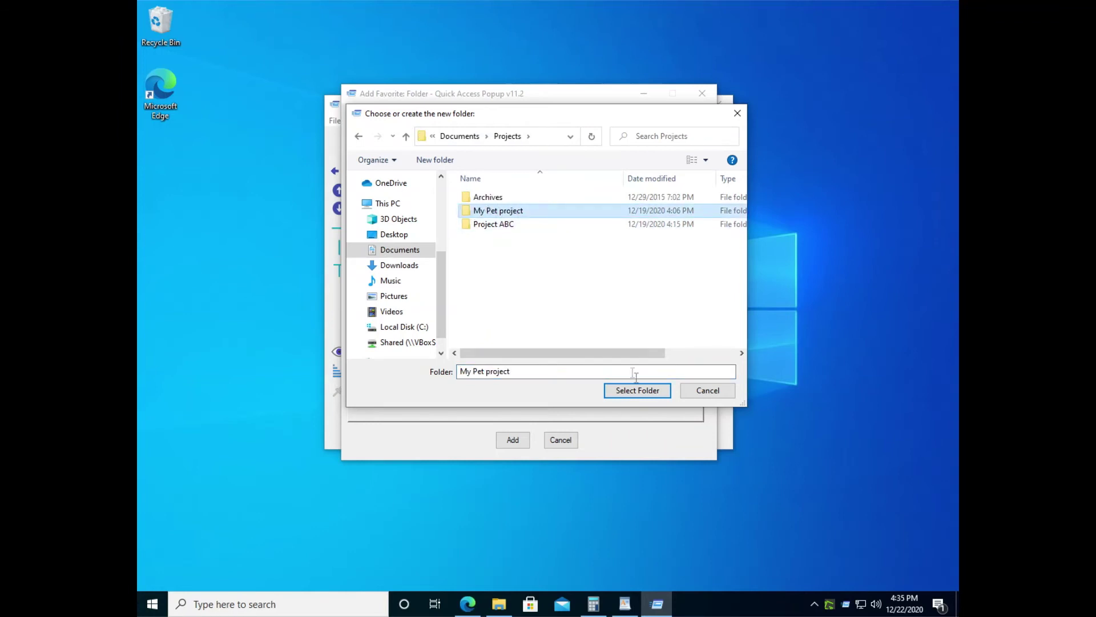
{"action": "left_click", "coordinate": [635, 394]}
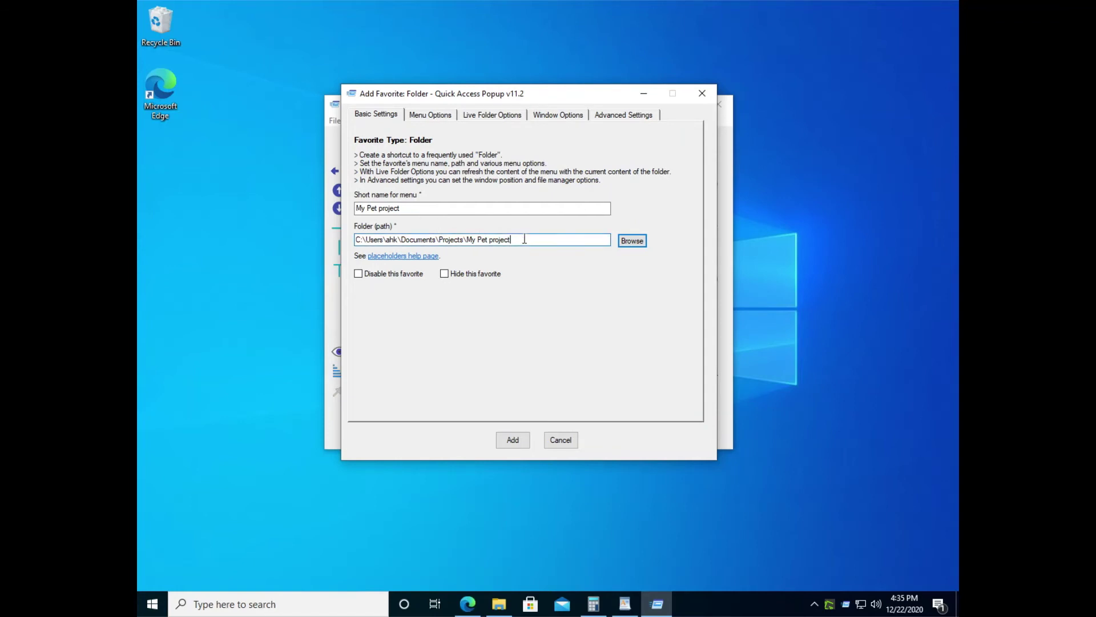
{"action": "left_click_drag", "start_coordinate": [522, 240], "coordinate": [490, 239]}
{"action": "left_click", "coordinate": [430, 211]}
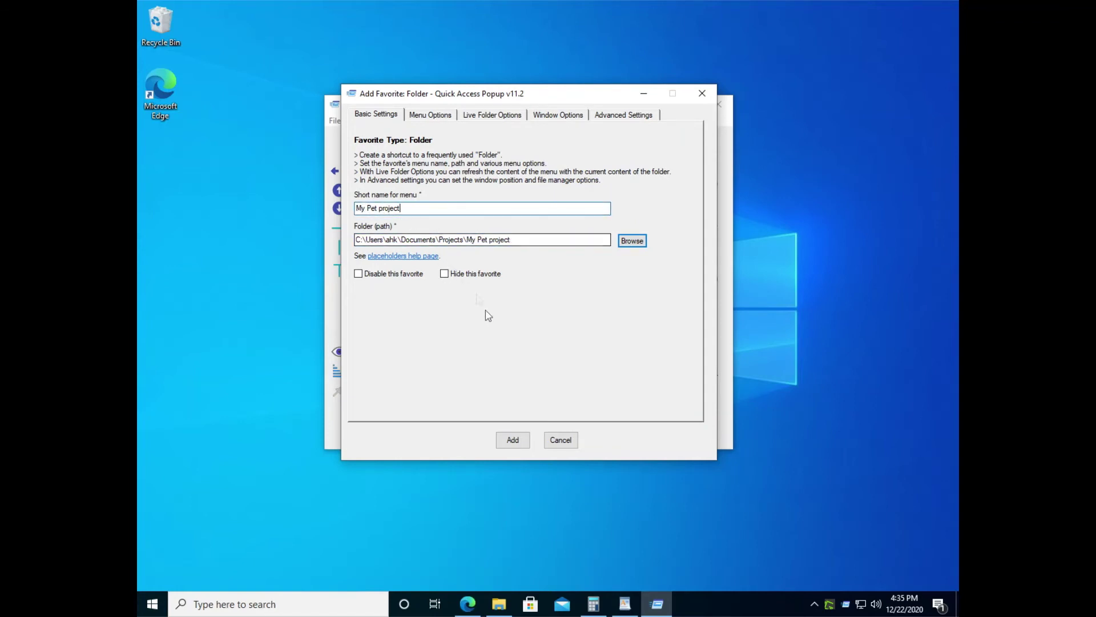
Give the My Pet project favorite the gears icon and add it to the menu.
{"action": "left_click", "coordinate": [437, 116]}
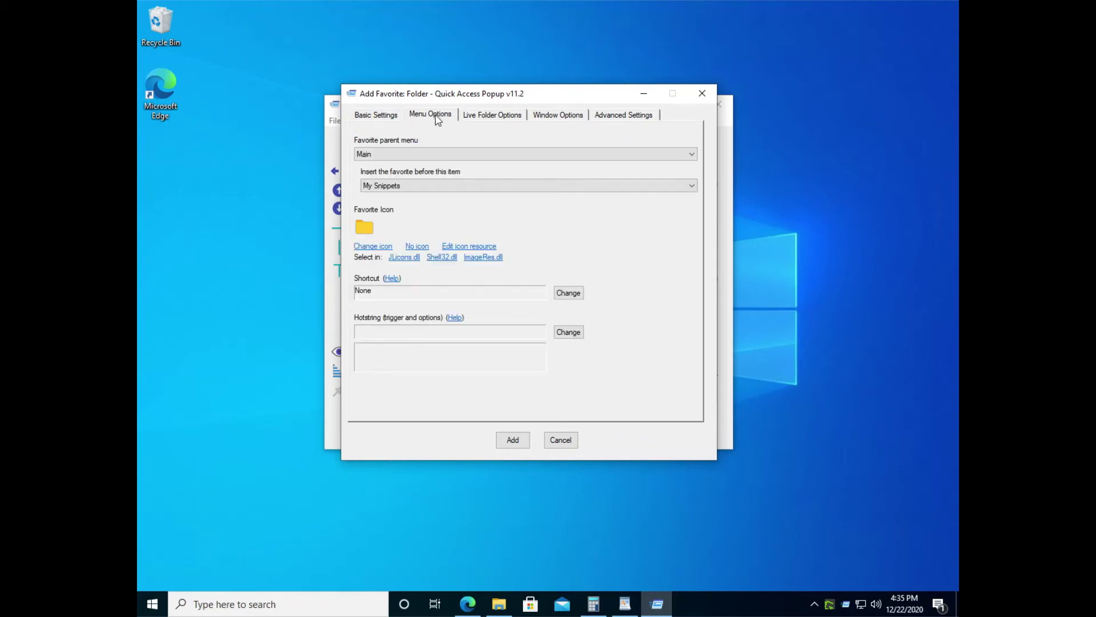
{"action": "left_click", "coordinate": [367, 231]}
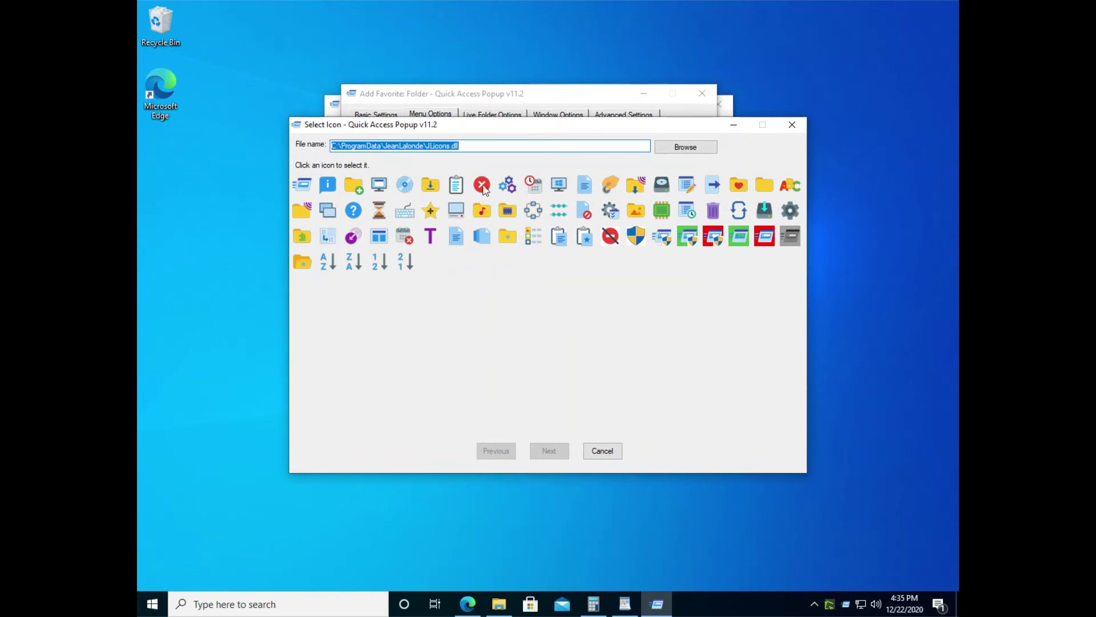
{"action": "left_click", "coordinate": [506, 184]}
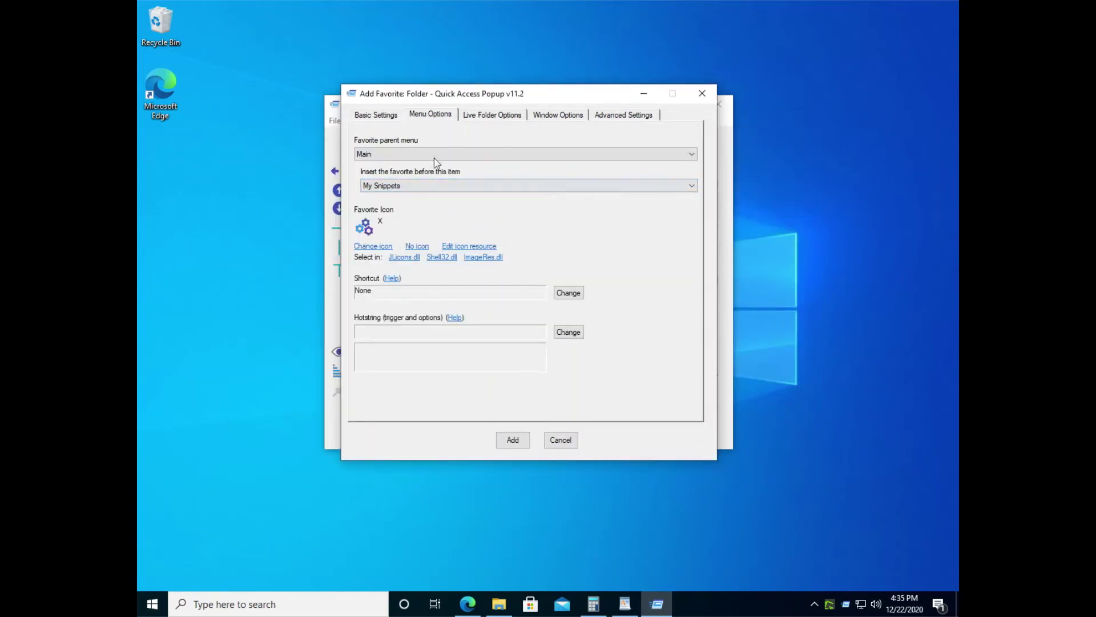
{"action": "left_click", "coordinate": [391, 117]}
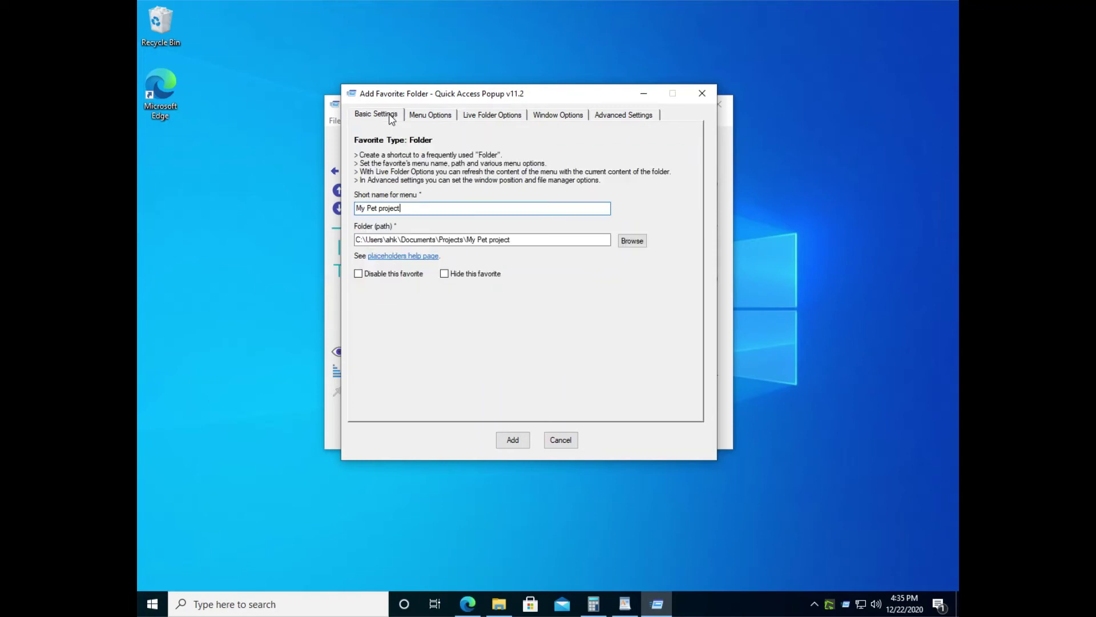
{"action": "left_click", "coordinate": [519, 443]}
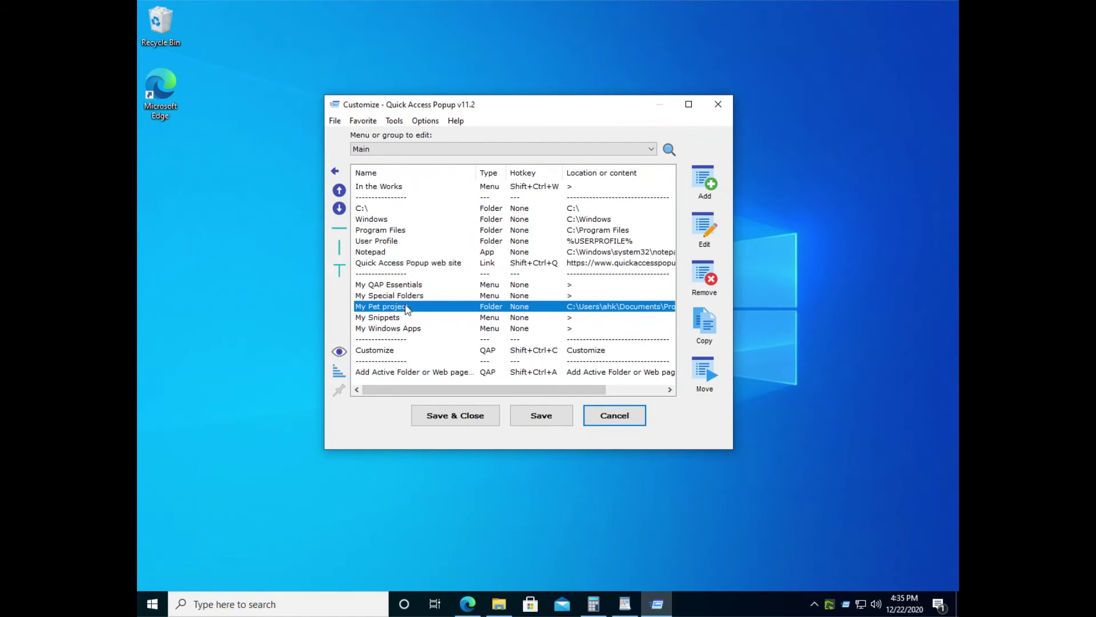
{"action": "left_click", "coordinate": [339, 234]}
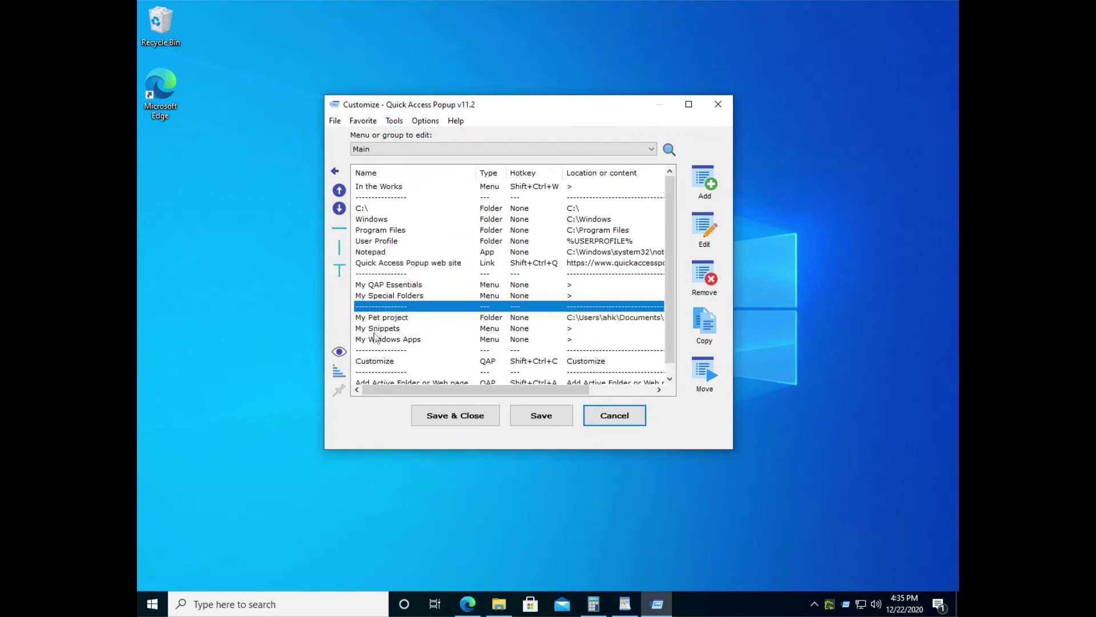
{"action": "key", "text": "Down"}
{"action": "key", "text": "Down"}
{"action": "left_click", "coordinate": [337, 232]}
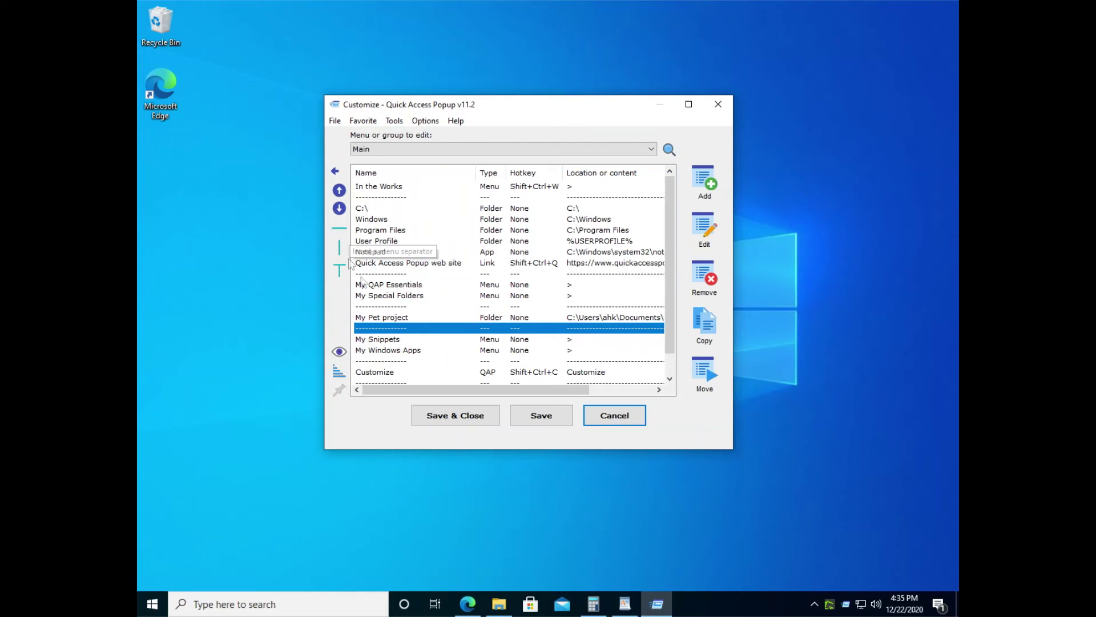
{"action": "left_click", "coordinate": [399, 321]}
{"action": "left_click", "coordinate": [540, 416]}
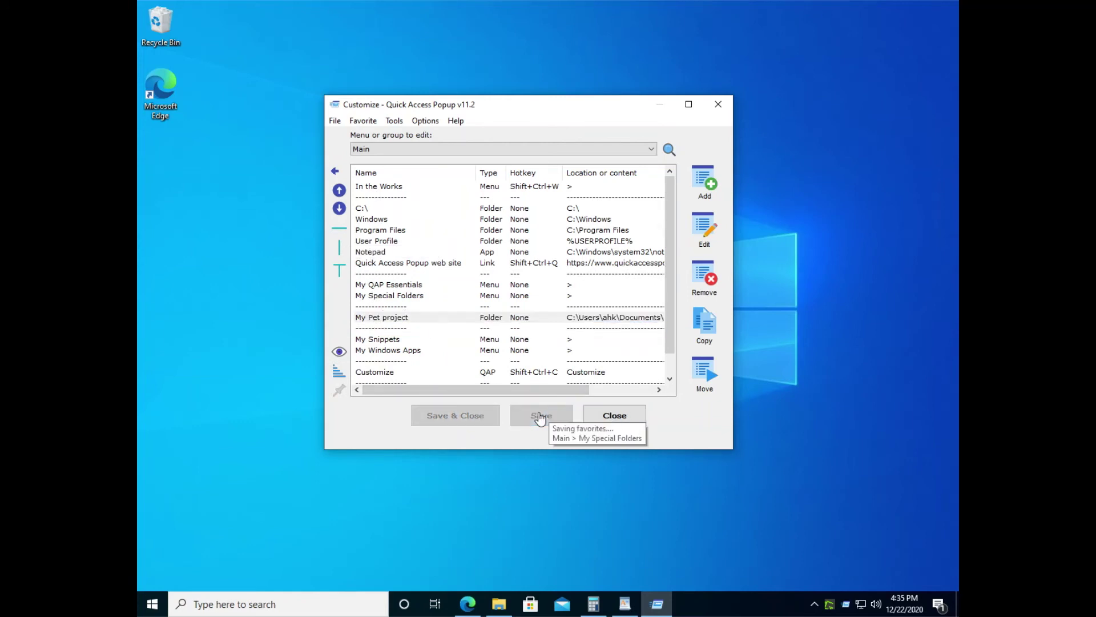
{"action": "middle_click", "coordinate": [624, 101]}
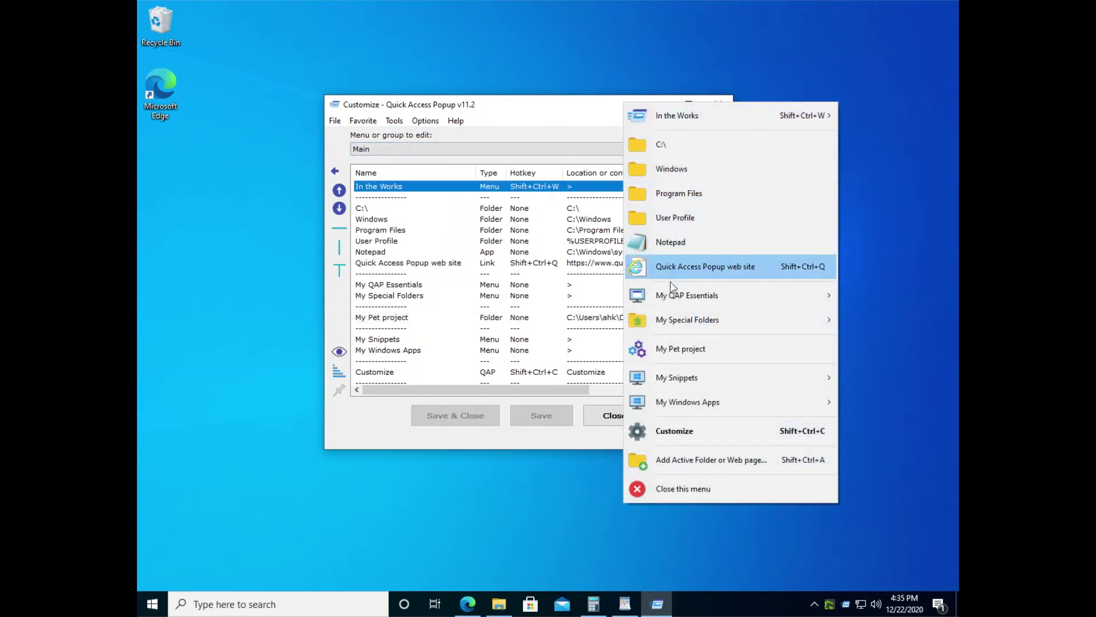
{"action": "left_click", "coordinate": [720, 350]}
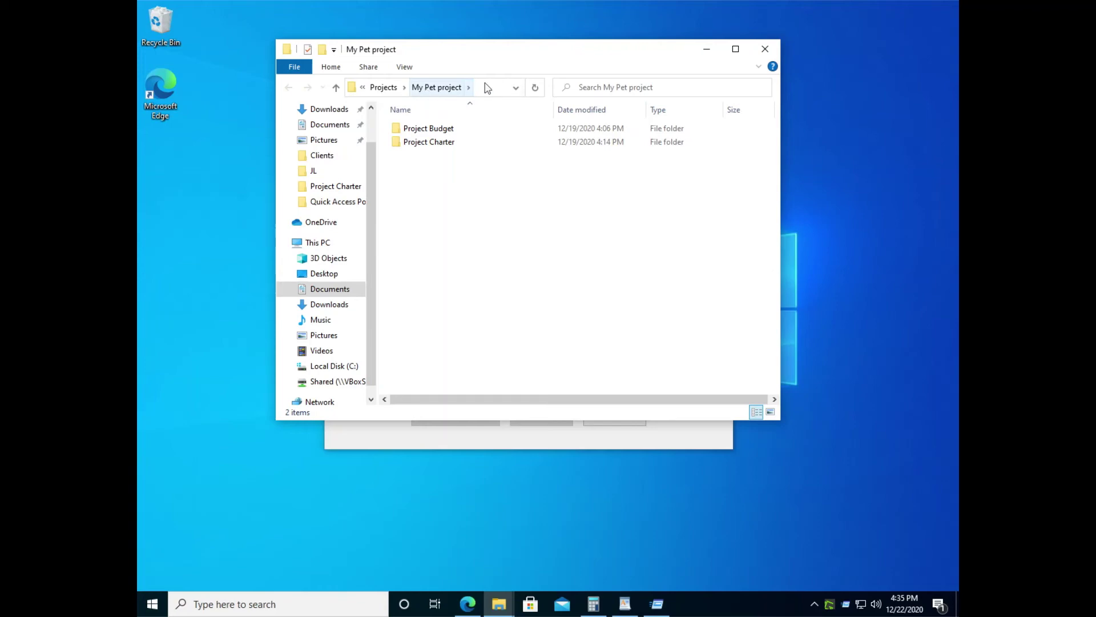
{"action": "left_click", "coordinate": [765, 48]}
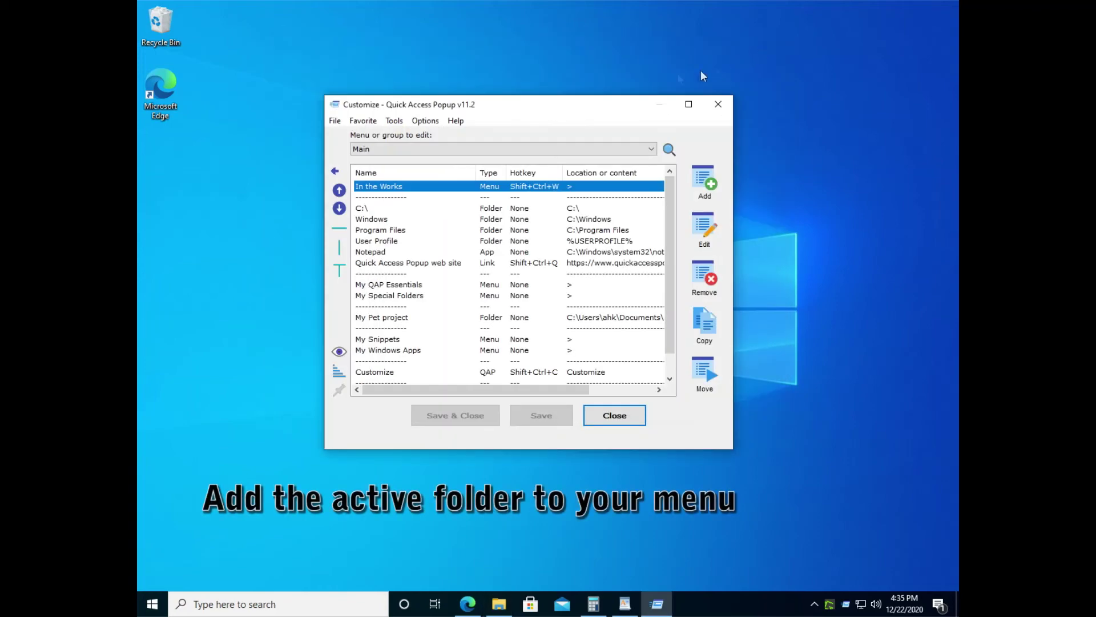
Close the Customize window and open Documents\Projects\Project ABC in File Explorer.
{"action": "left_click_drag", "start_coordinate": [533, 111], "coordinate": [562, 115]}
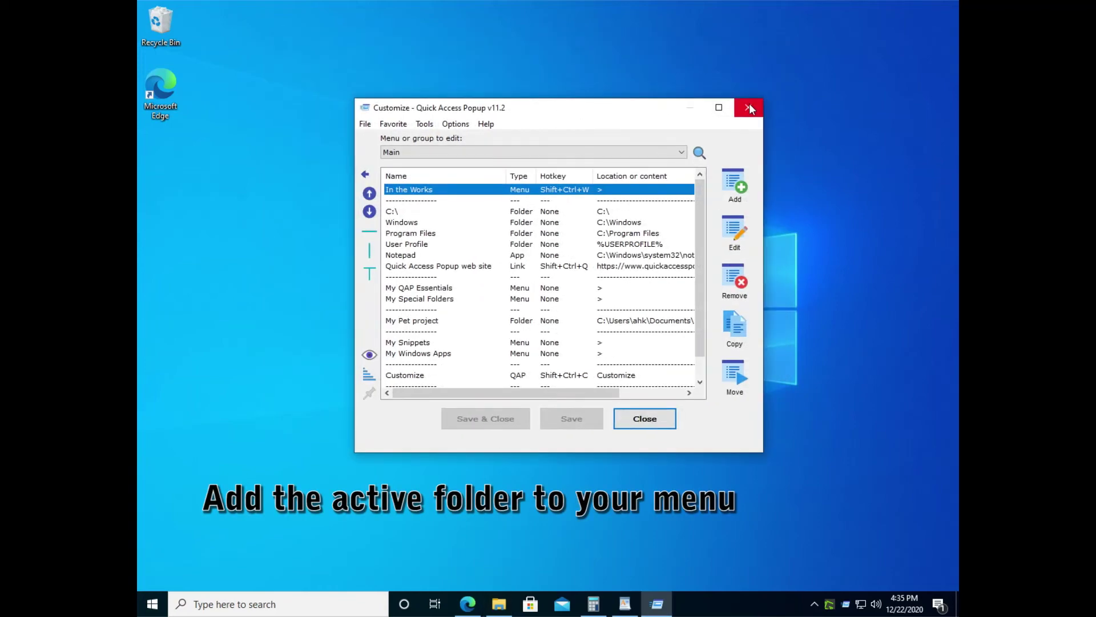
{"action": "left_click", "coordinate": [748, 107]}
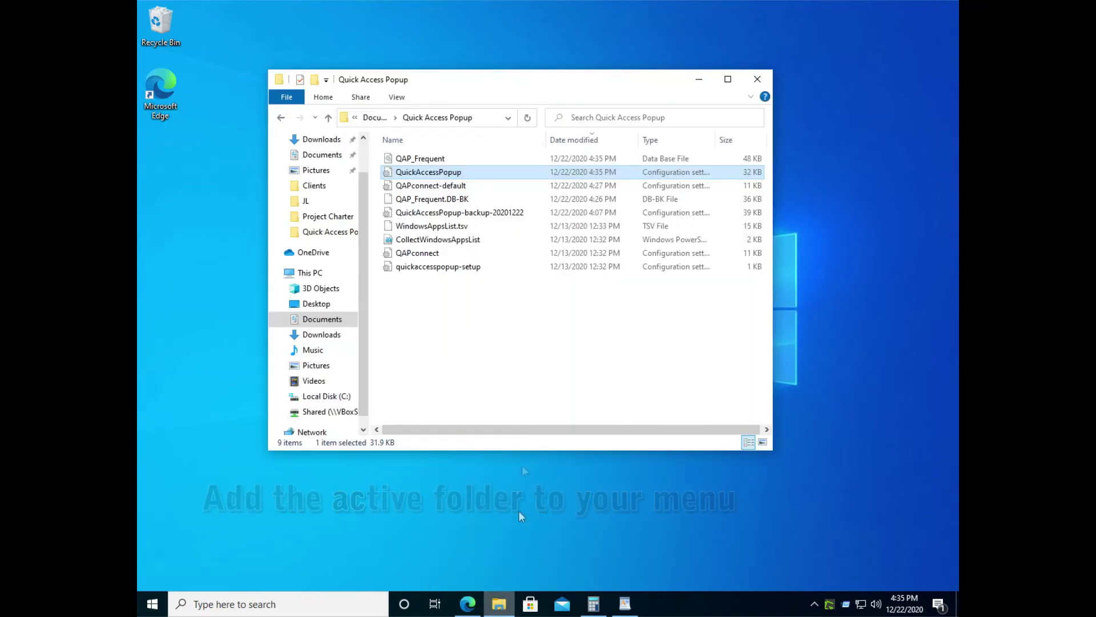
{"action": "left_click", "coordinate": [382, 118]}
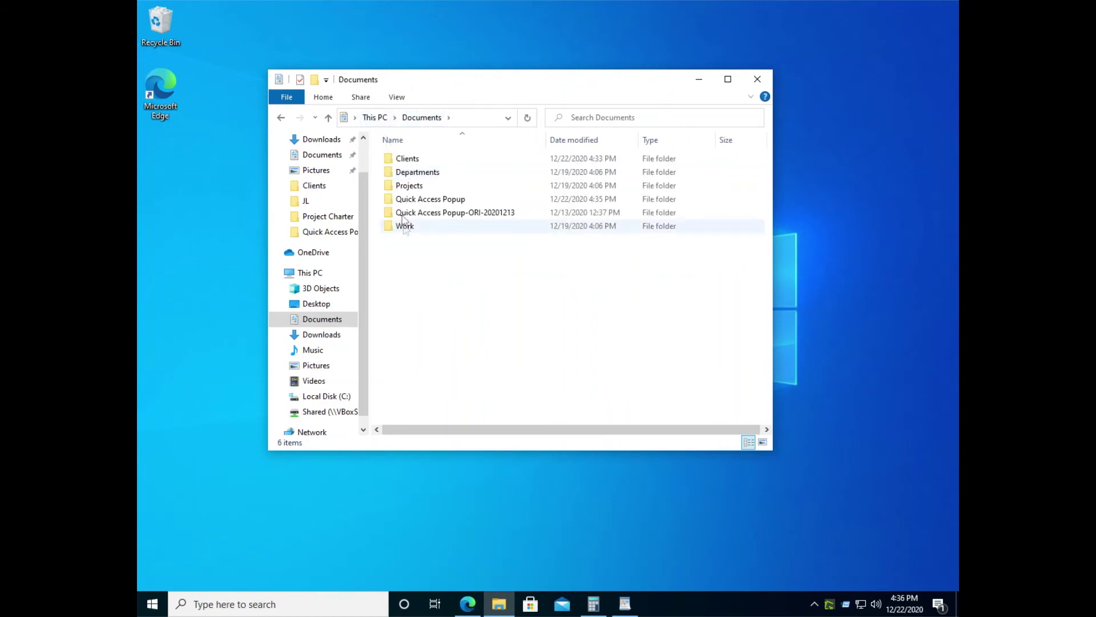
{"action": "double_click", "coordinate": [392, 189]}
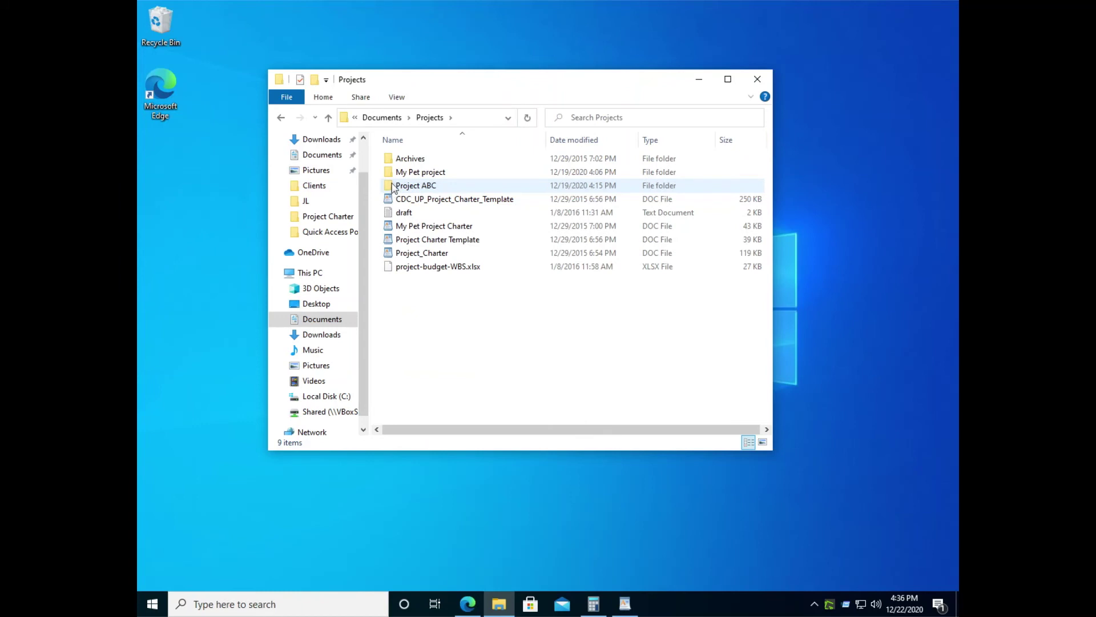
{"action": "double_click", "coordinate": [392, 188]}
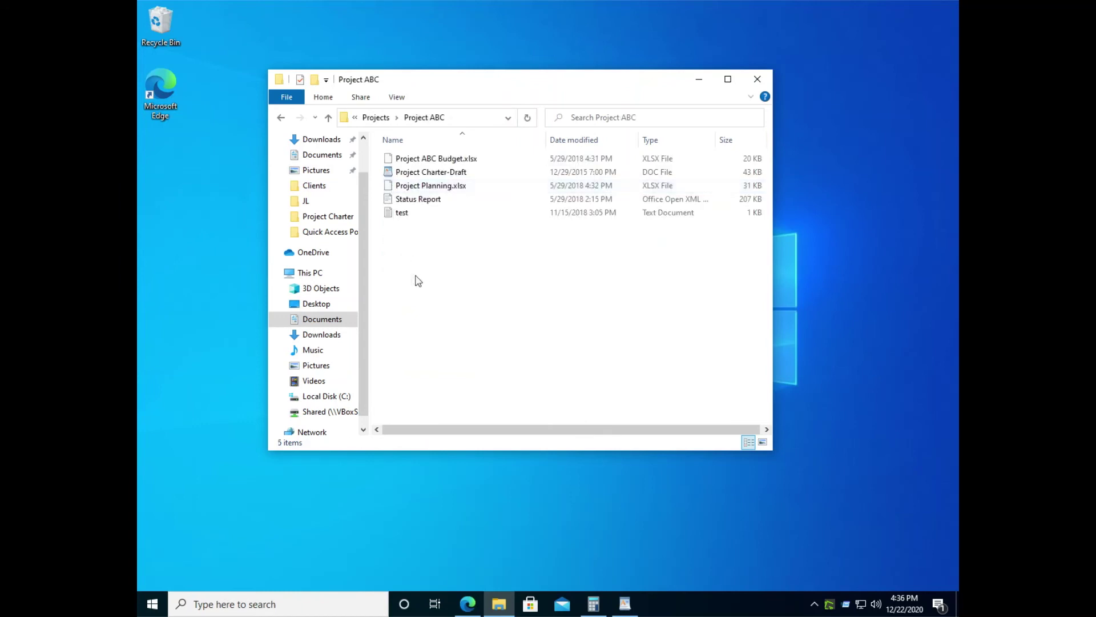
Add the active folder as a favorite named Project ABC with path Documents\Projects\Project ABC.
{"action": "middle_click", "coordinate": [452, 257]}
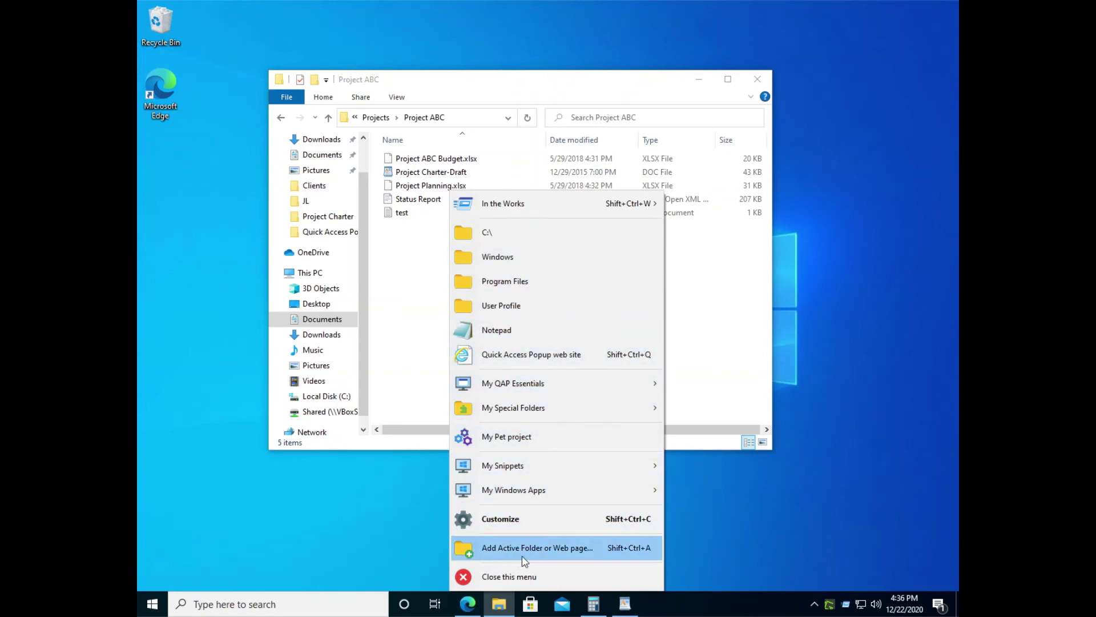
{"action": "left_click", "coordinate": [558, 556]}
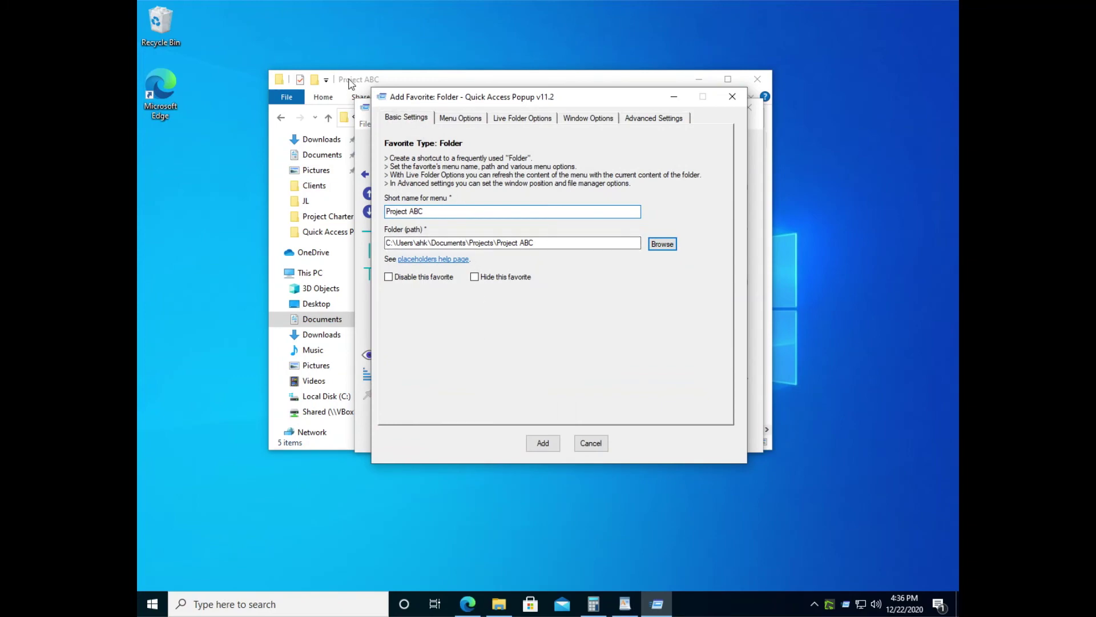
{"action": "left_click_drag", "start_coordinate": [351, 83], "coordinate": [297, 25]}
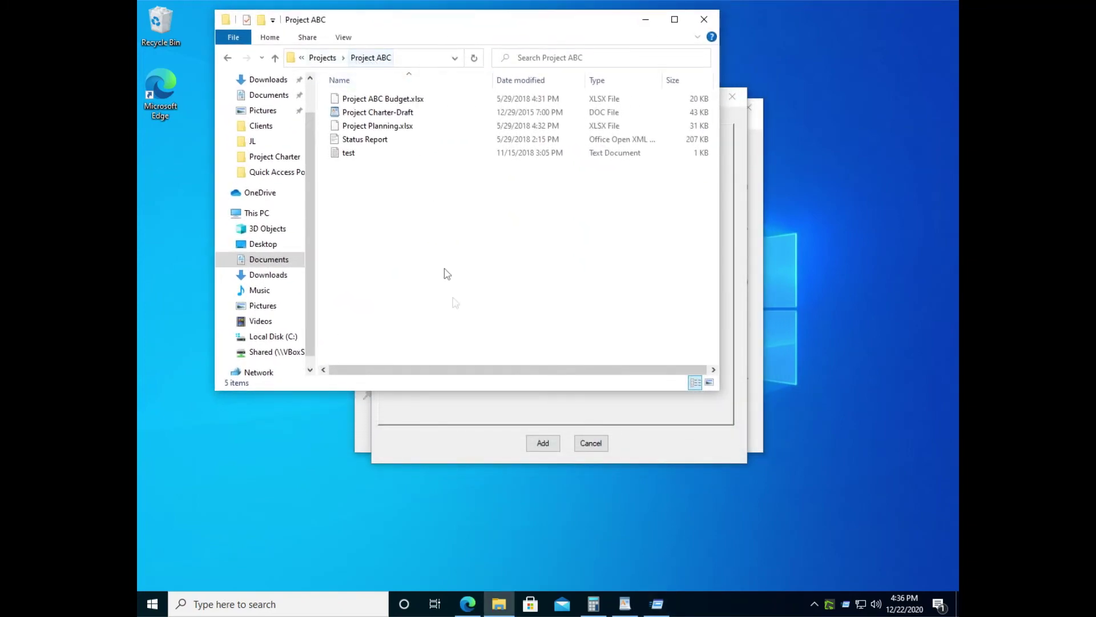
{"action": "left_click", "coordinate": [468, 415]}
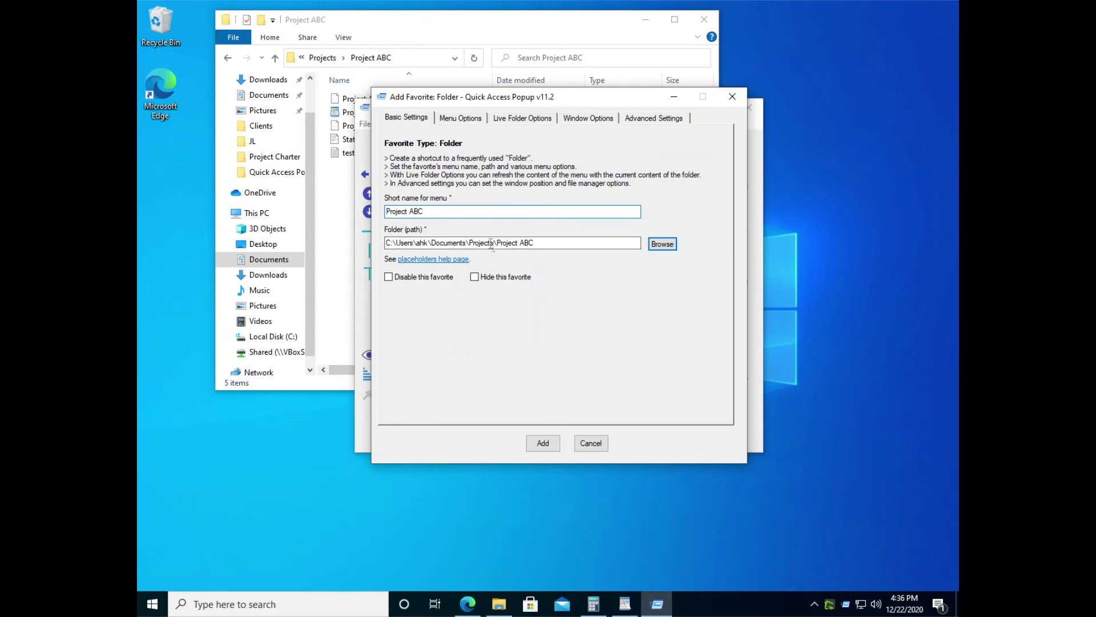
{"action": "left_click_drag", "start_coordinate": [495, 246], "coordinate": [562, 245]}
{"action": "left_click", "coordinate": [431, 212]}
{"action": "left_click", "coordinate": [542, 443]}
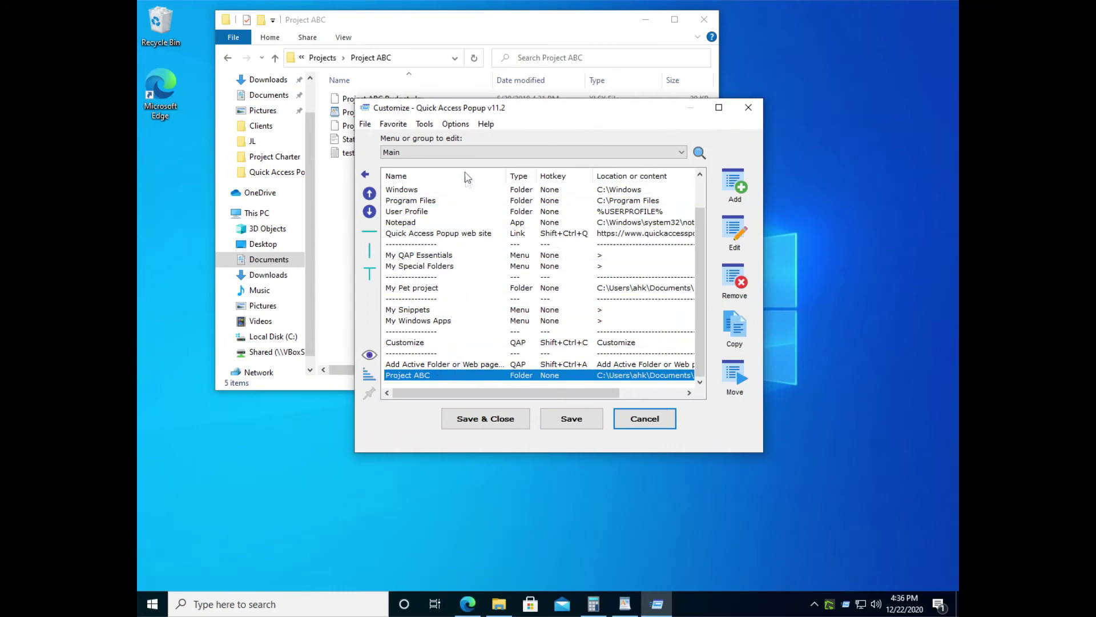
Move Project ABC just below In the Works, add a separator after it, and save.
{"action": "scroll", "coordinate": [467, 172], "scroll_direction": "up", "scroll_amount": 1}
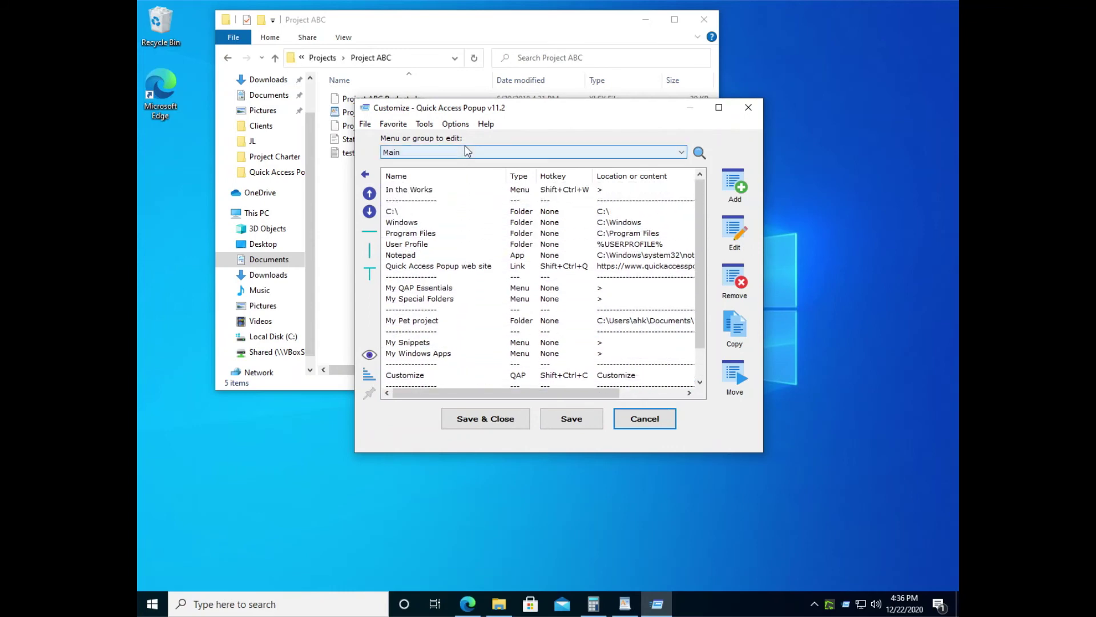
{"action": "left_click", "coordinate": [454, 211]}
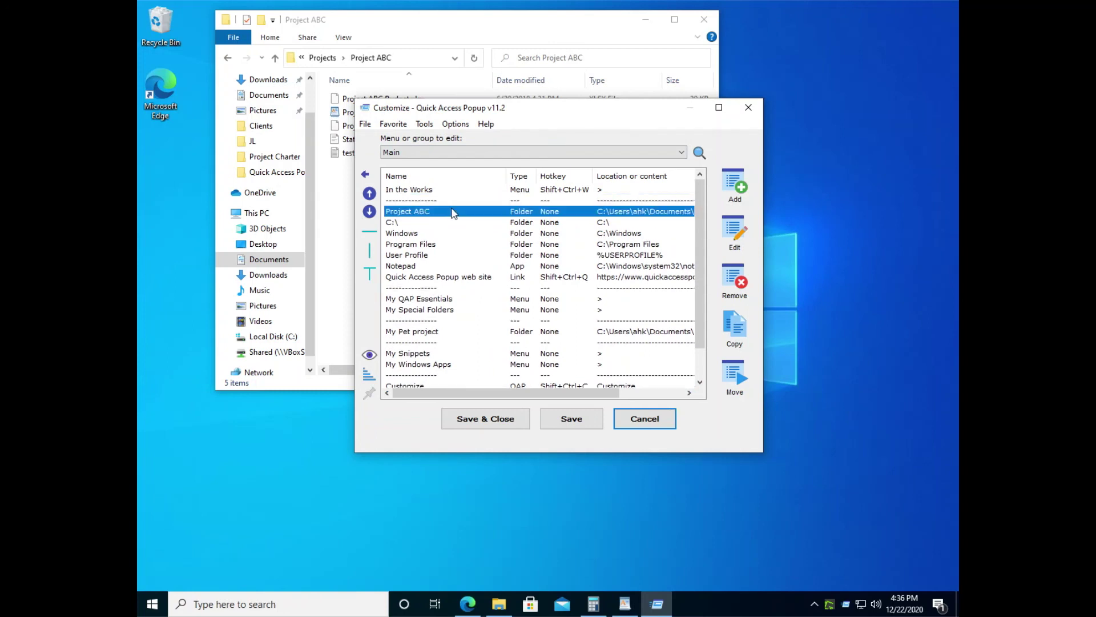
{"action": "left_click", "coordinate": [370, 230]}
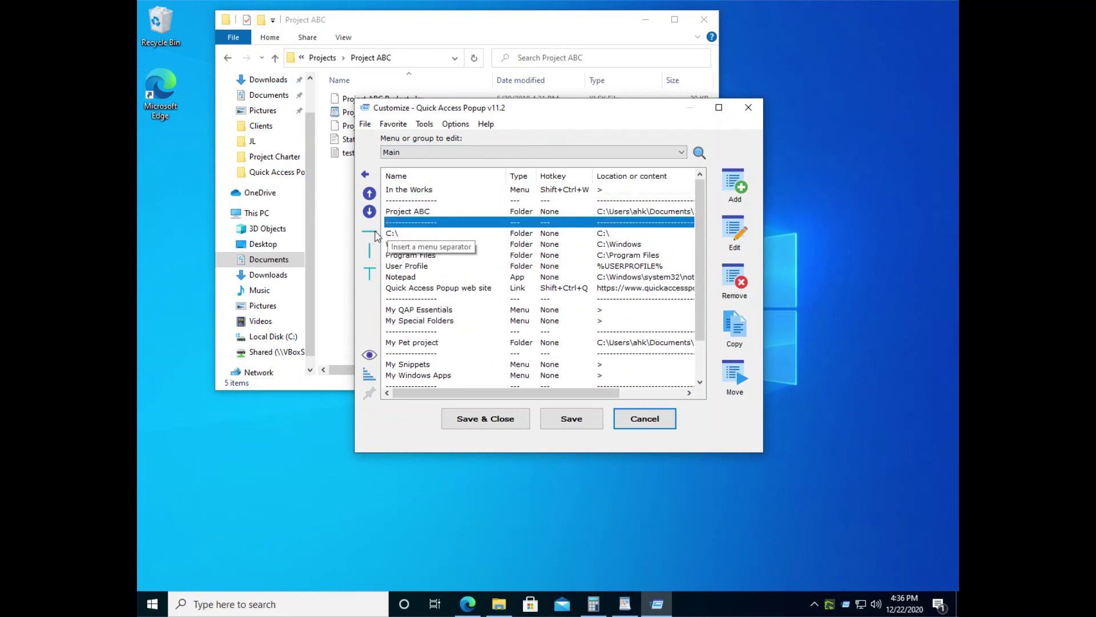
{"action": "left_click", "coordinate": [579, 420]}
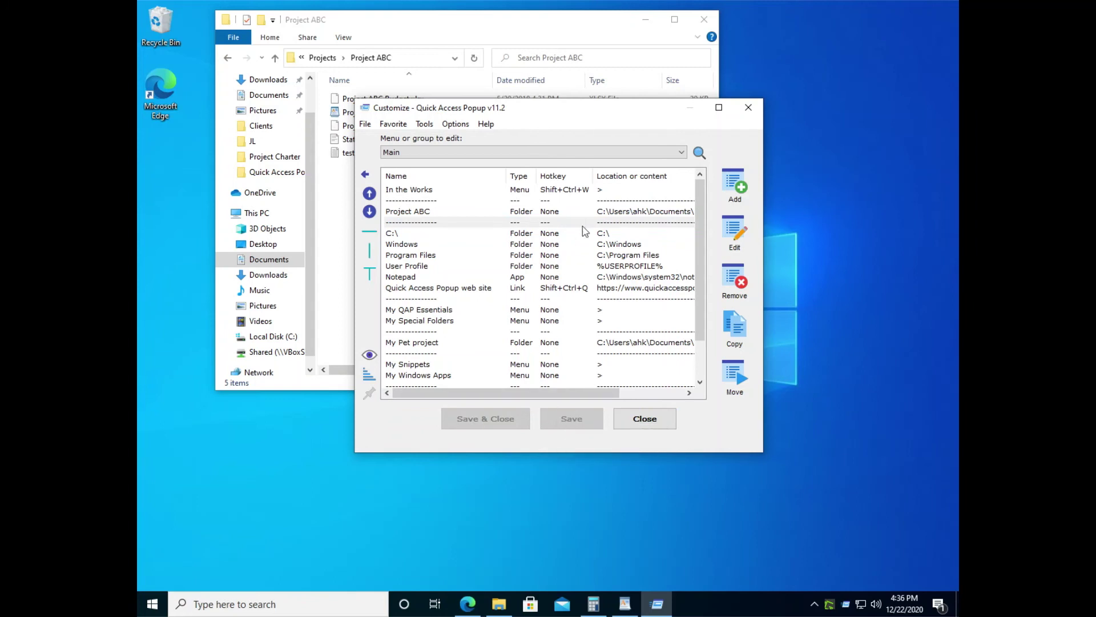
Test the Project ABC favorite from Documents, then launch the Quick Access Popup website.
{"action": "left_click", "coordinate": [416, 18]}
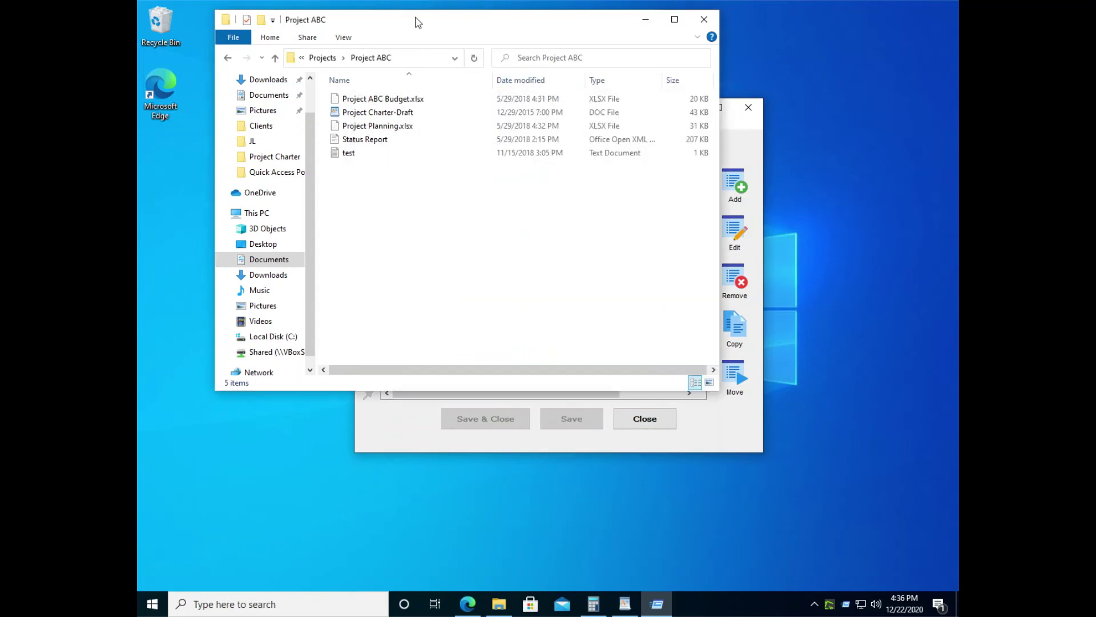
{"action": "left_click", "coordinate": [323, 57]}
{"action": "left_click", "coordinate": [343, 59]}
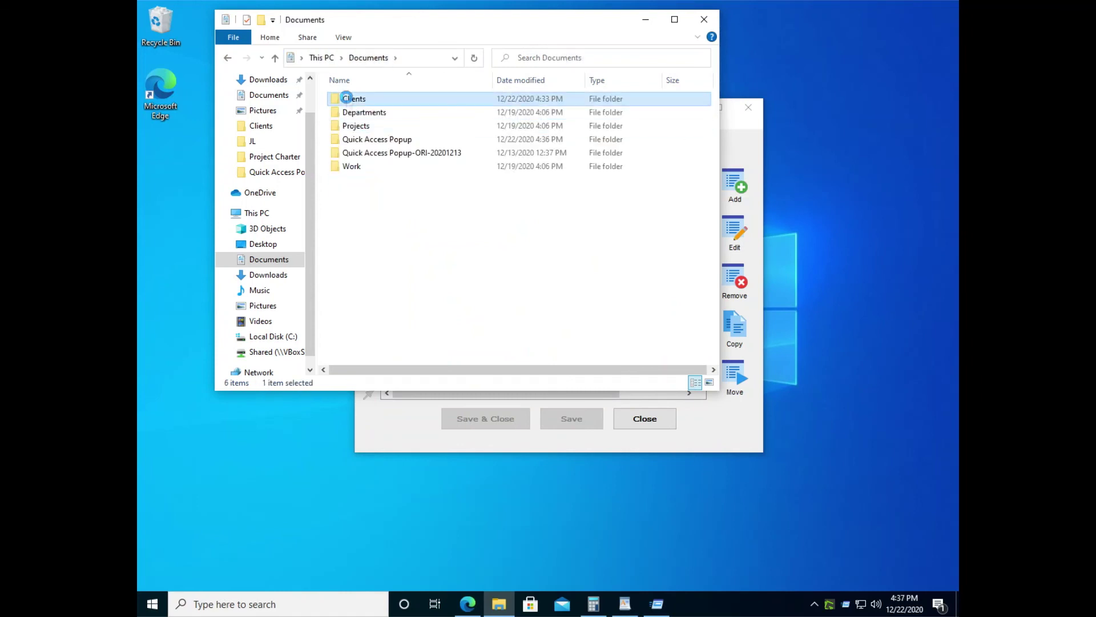
{"action": "middle_click", "coordinate": [349, 102]}
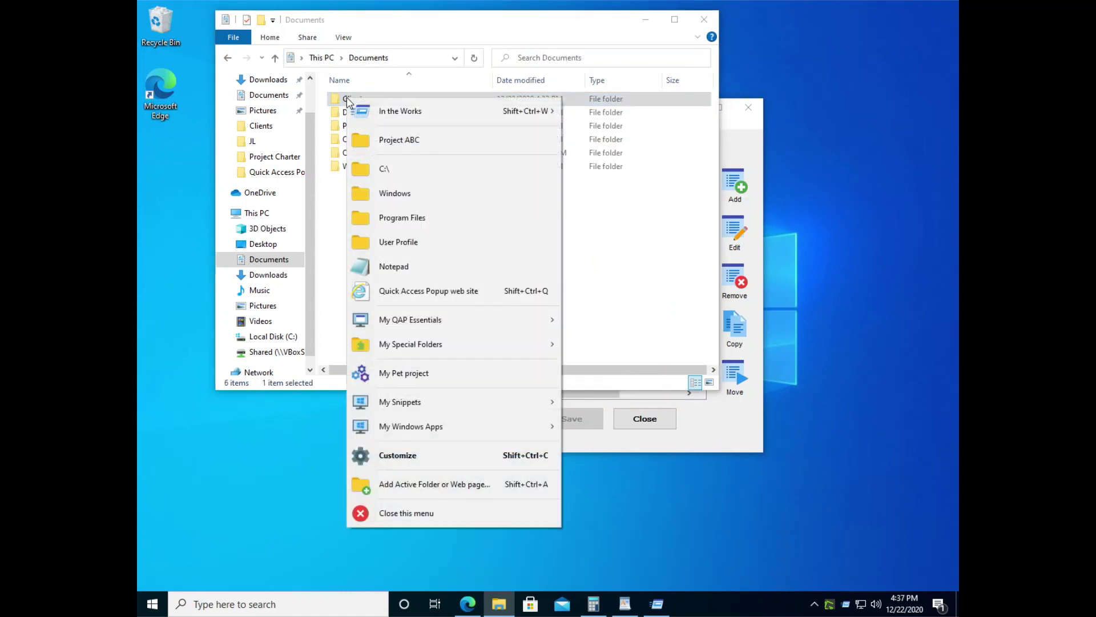
{"action": "left_click", "coordinate": [430, 140]}
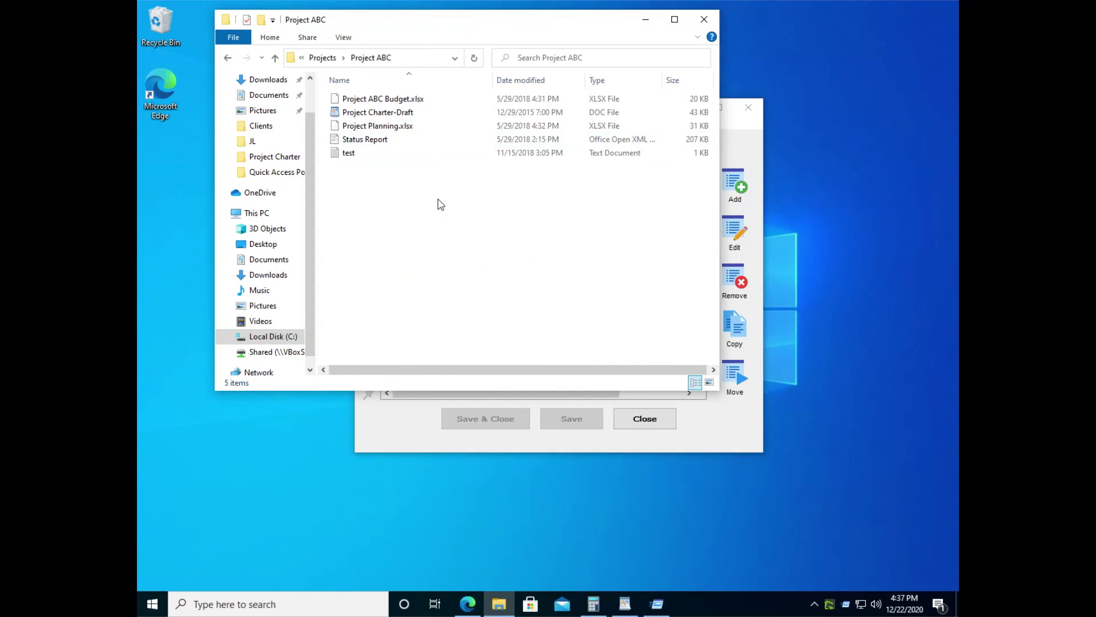
{"action": "left_click", "coordinate": [704, 19]}
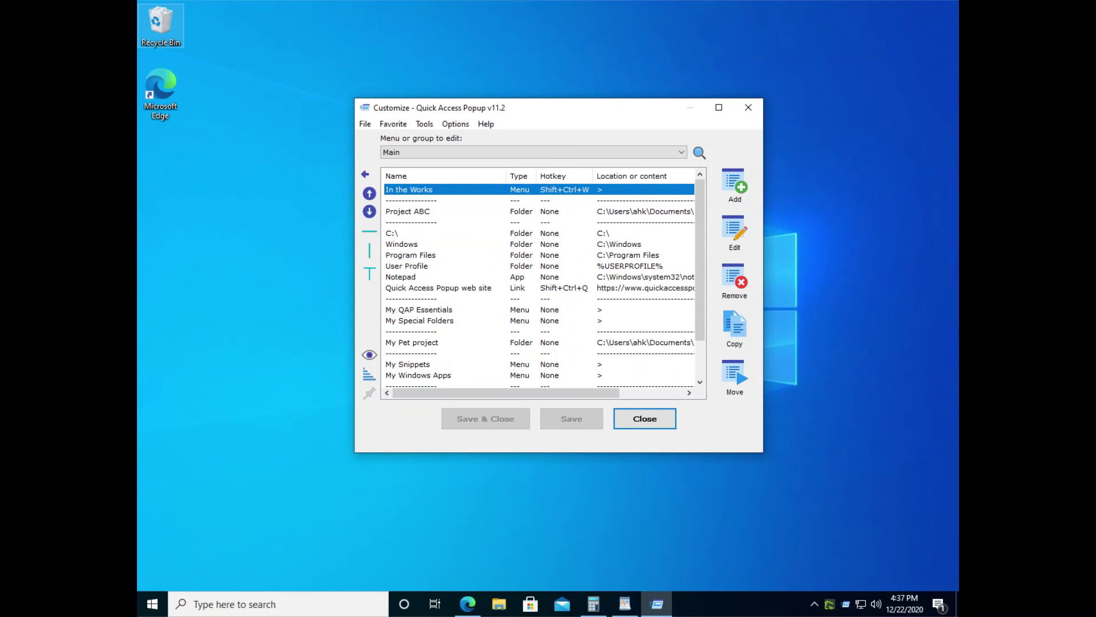
{"action": "middle_click", "coordinate": [285, 40]}
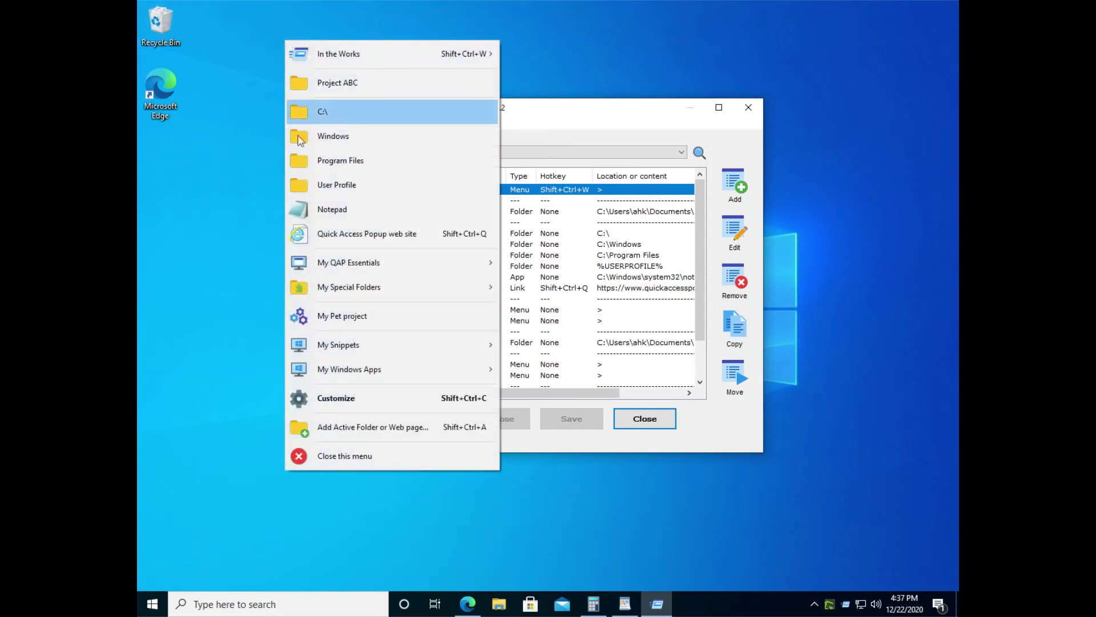
{"action": "left_click", "coordinate": [345, 235]}
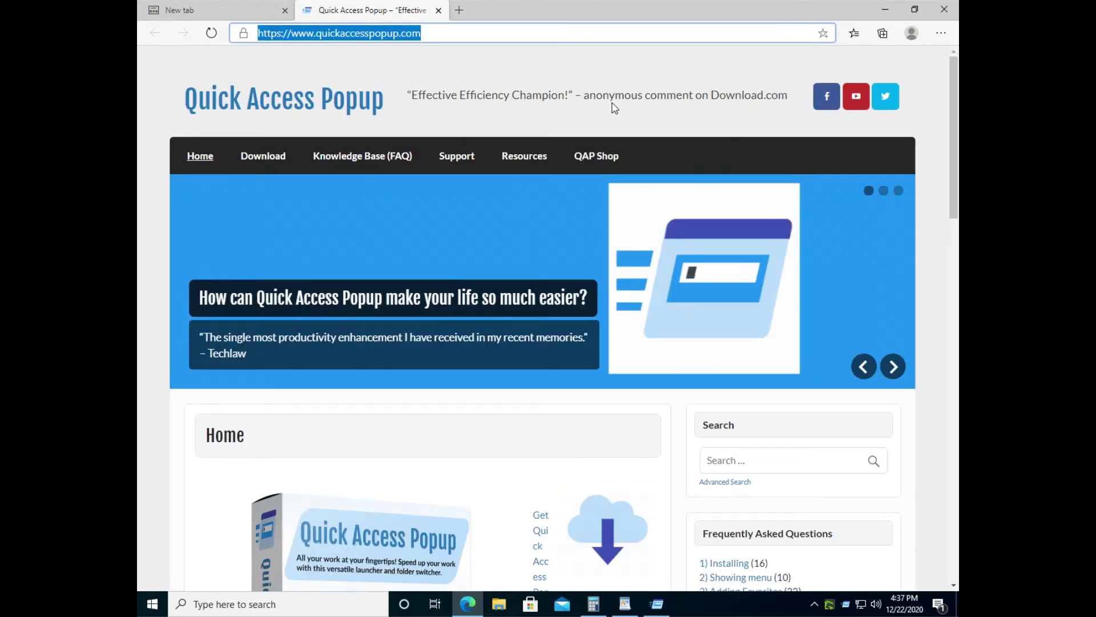
View the Knowledge Base FAQ and Featured Videos pages, then return to the home page.
{"action": "mouse_move", "coordinate": [334, 163]}
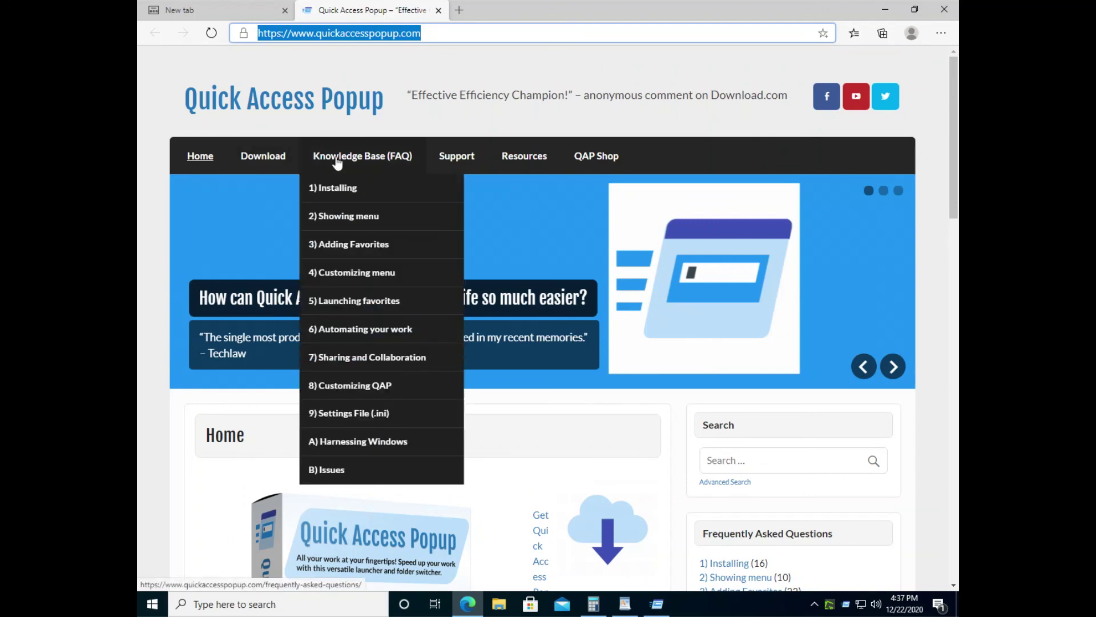
{"action": "left_click", "coordinate": [341, 160]}
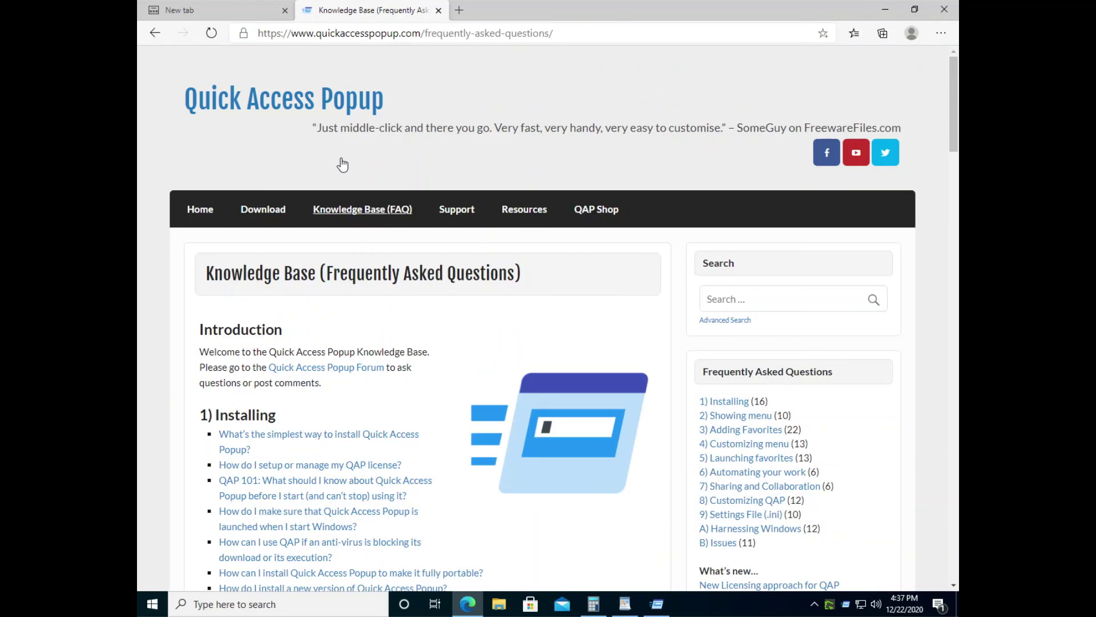
{"action": "mouse_move", "coordinate": [342, 208]}
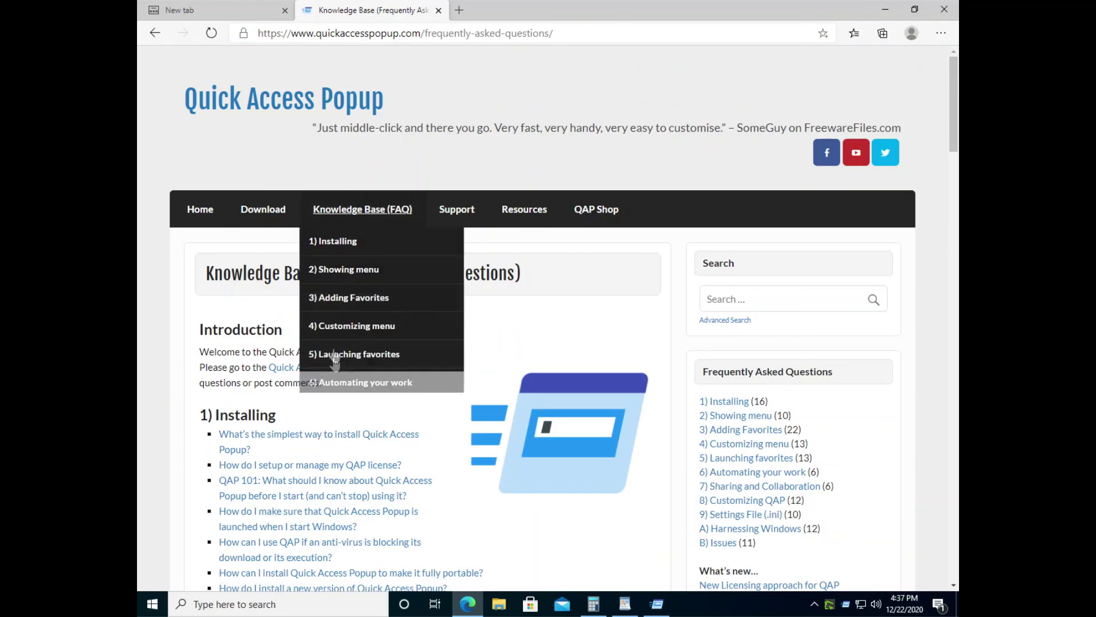
{"action": "scroll", "coordinate": [291, 386], "scroll_direction": "down", "scroll_amount": 3}
{"action": "scroll", "coordinate": [291, 386], "scroll_direction": "down", "scroll_amount": 10}
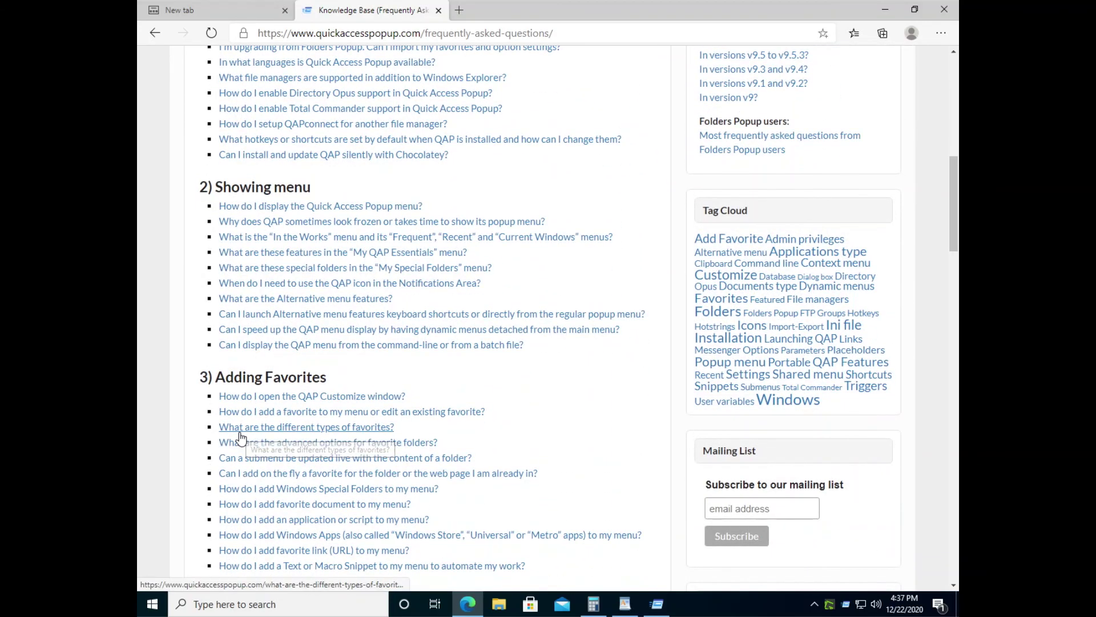
{"action": "scroll", "coordinate": [239, 437], "scroll_direction": "up", "scroll_amount": 6}
{"action": "scroll", "coordinate": [240, 437], "scroll_direction": "up", "scroll_amount": 3}
{"action": "mouse_move", "coordinate": [520, 217]}
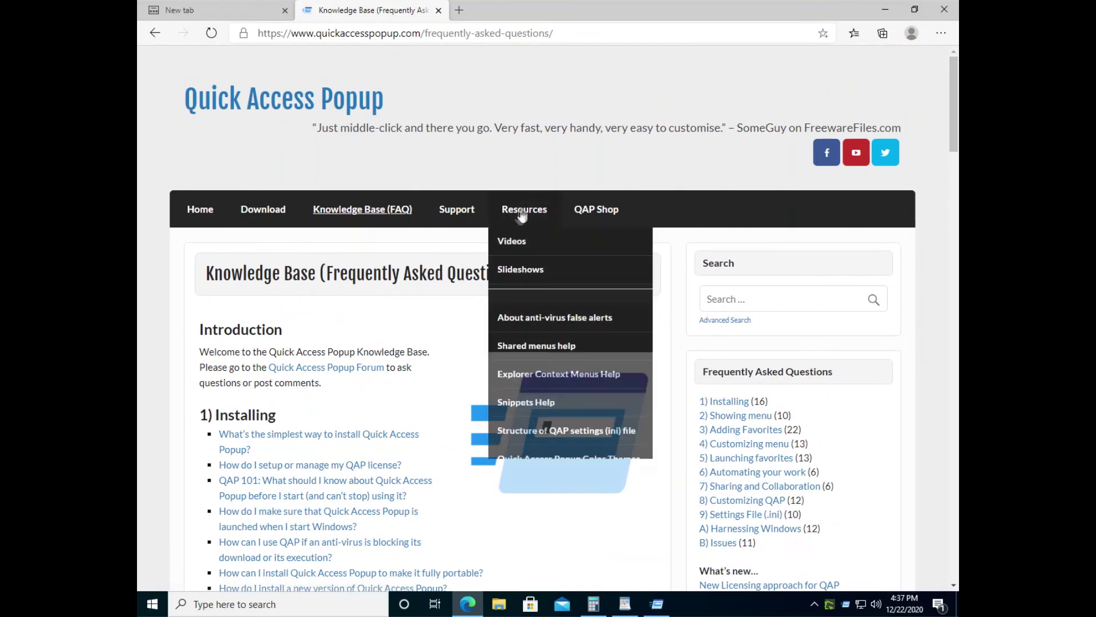
{"action": "left_click", "coordinate": [519, 239]}
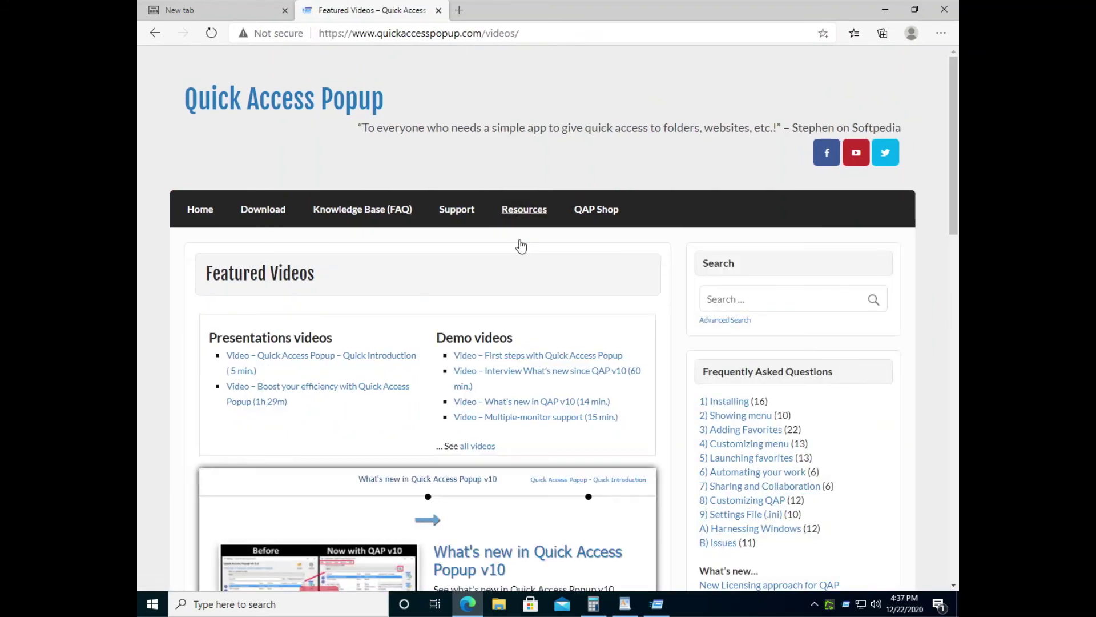
{"action": "left_click", "coordinate": [201, 215]}
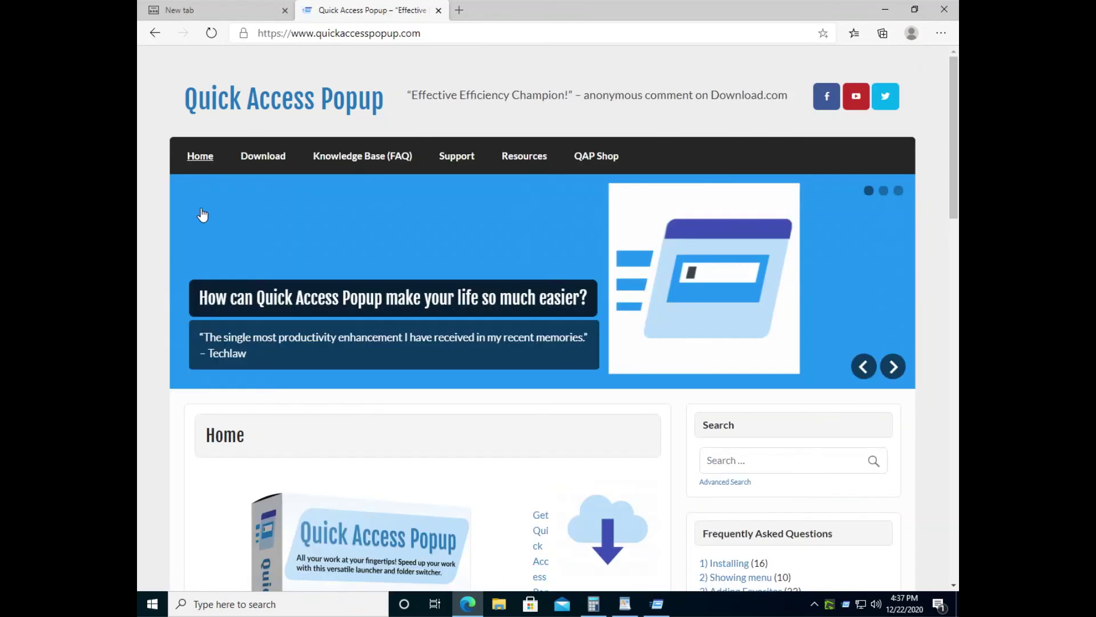